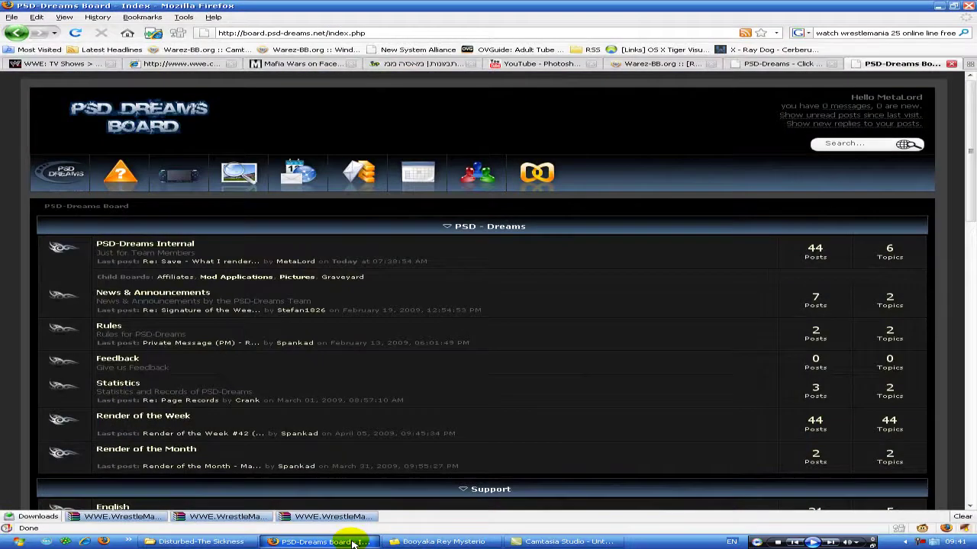
Step: Open the World Heavyweight Championship Triple Threat Match gallery from the WrestleMania Show Photos page and display photo 28
click(166, 64)
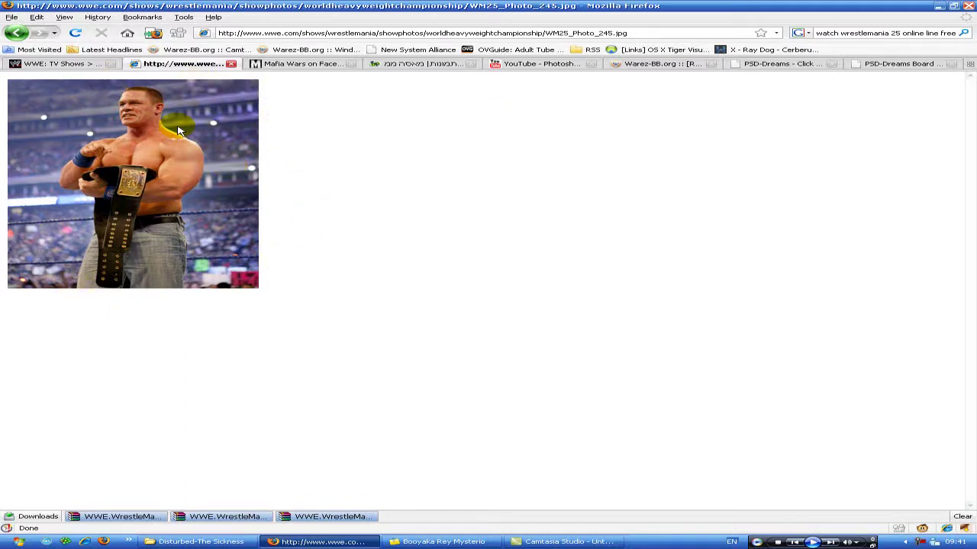
click(53, 65)
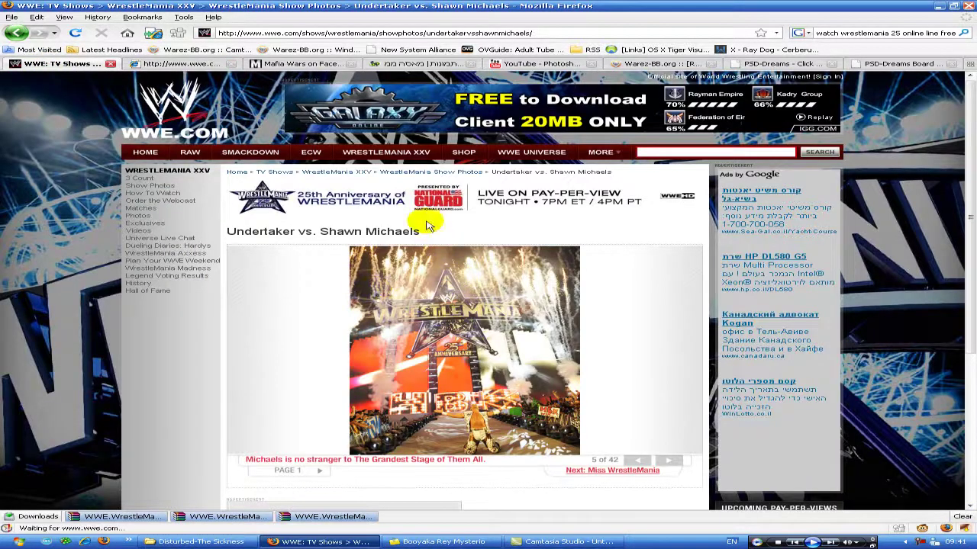
click(447, 172)
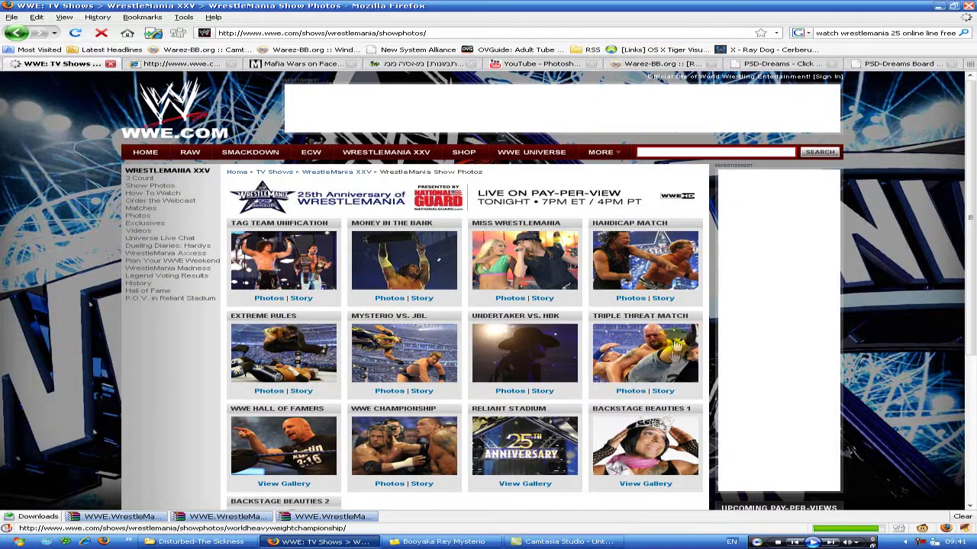
scroll(330, 380, down, 1)
scroll(330, 379, down, 1)
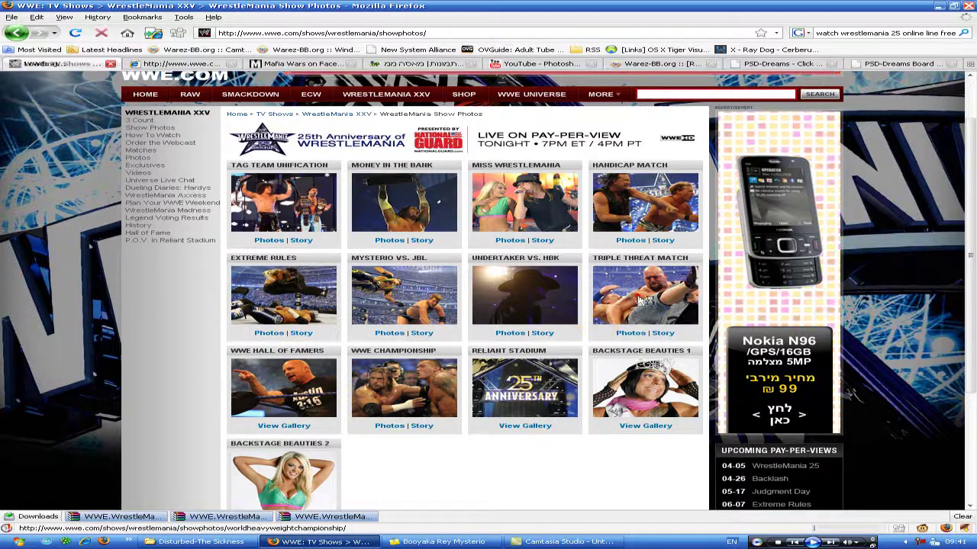
click(618, 299)
scroll(341, 260, down, 1)
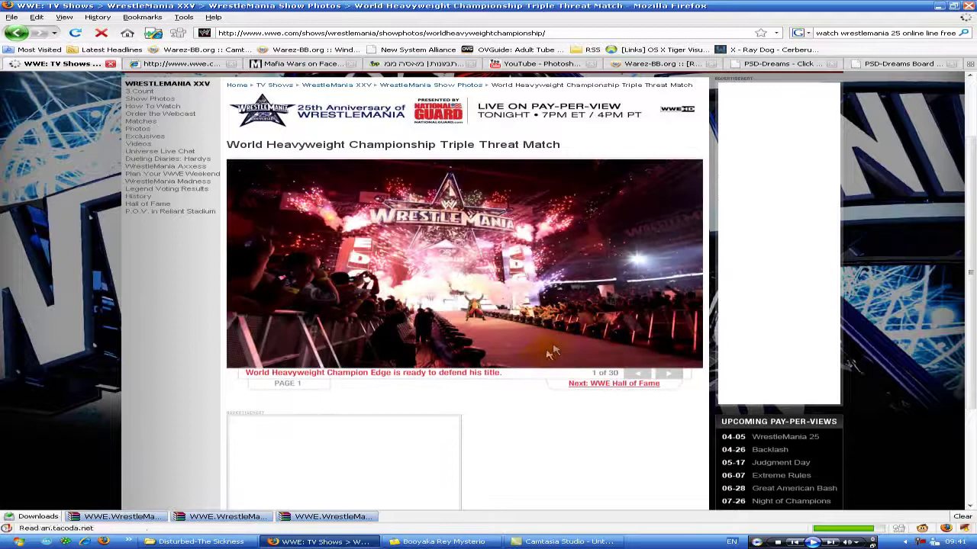
mouse_move(526, 367)
click(470, 367)
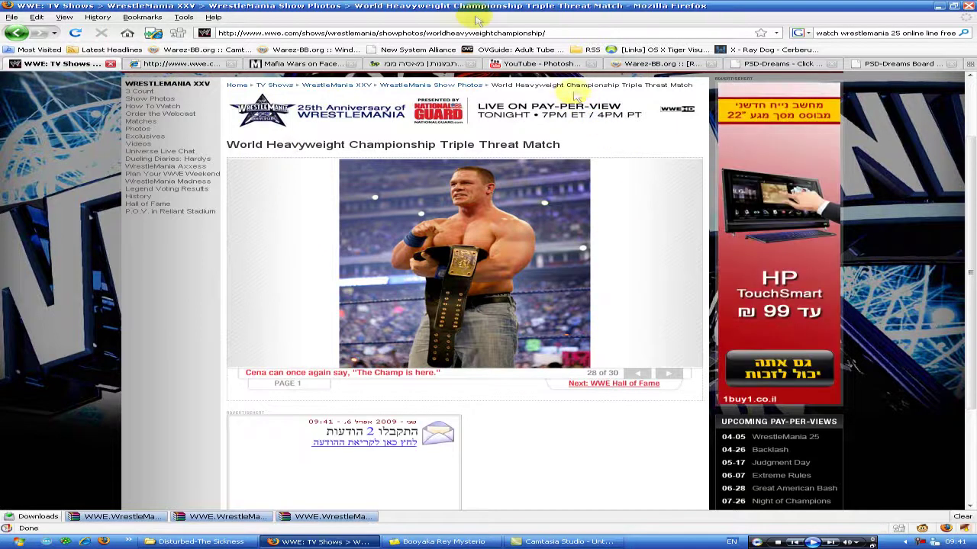
Step: Load the gallery address with ?view=xml appended and switch the resulting page to the IE rendering engine
click(582, 33)
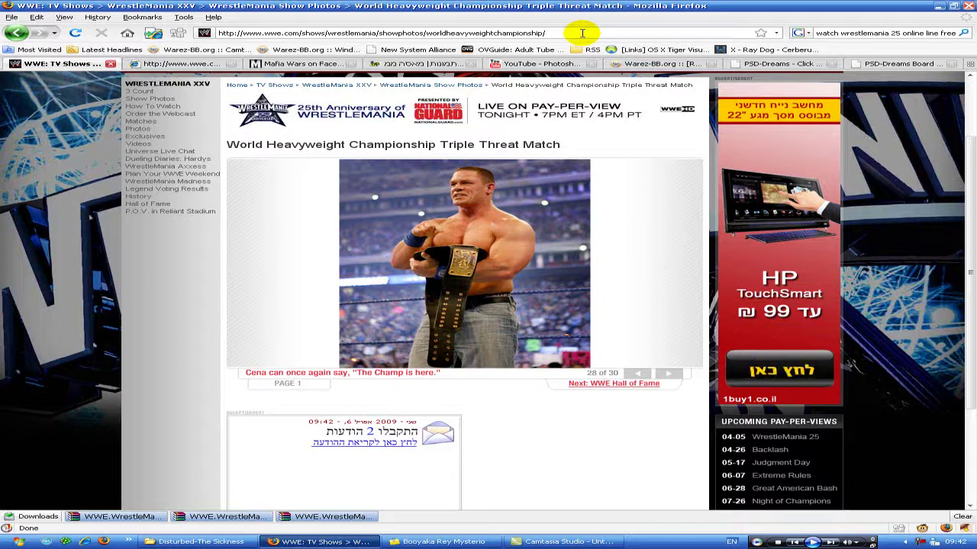
text(?view=xml)
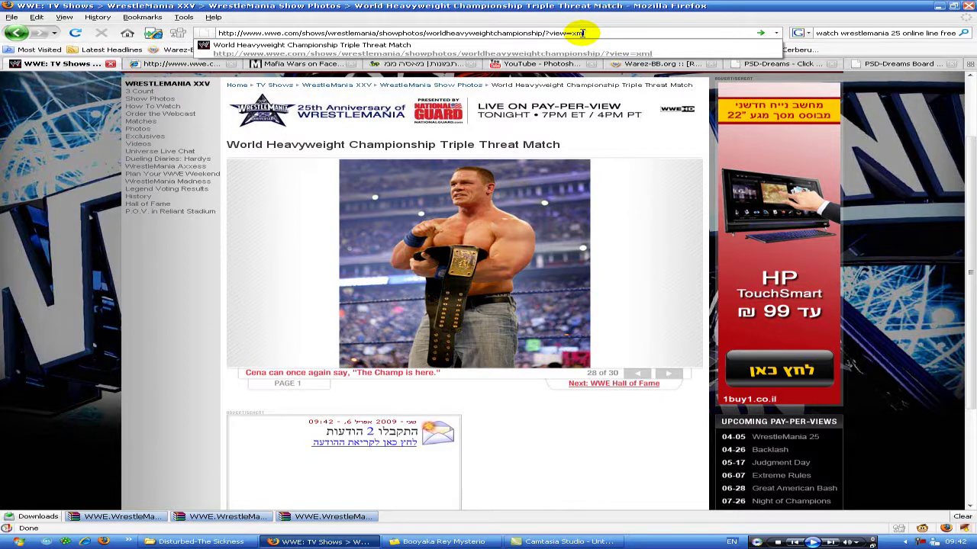
key(Return)
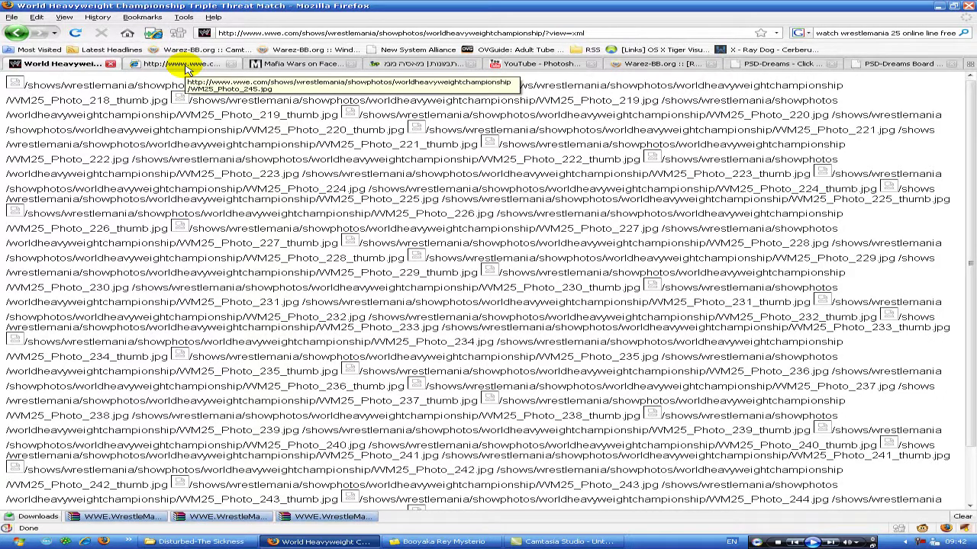
click(185, 68)
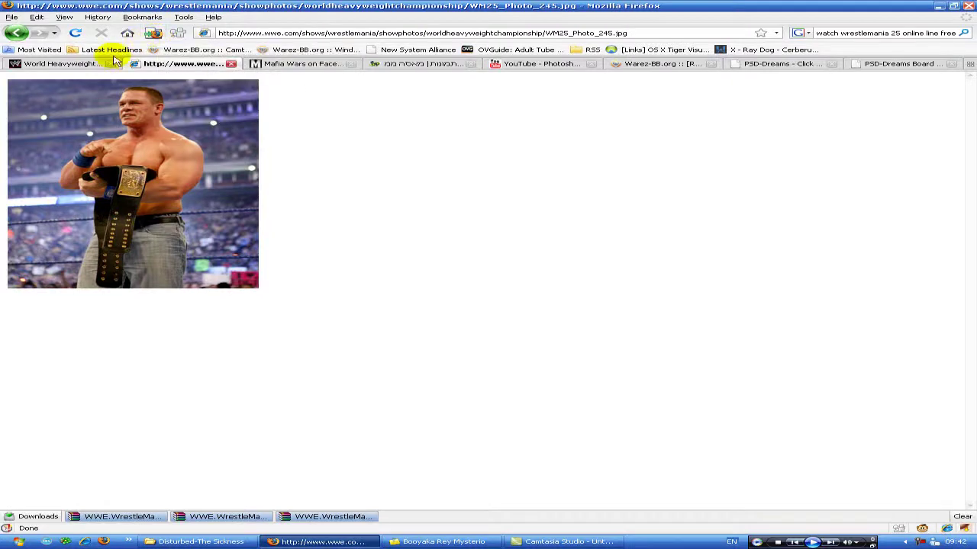
click(84, 65)
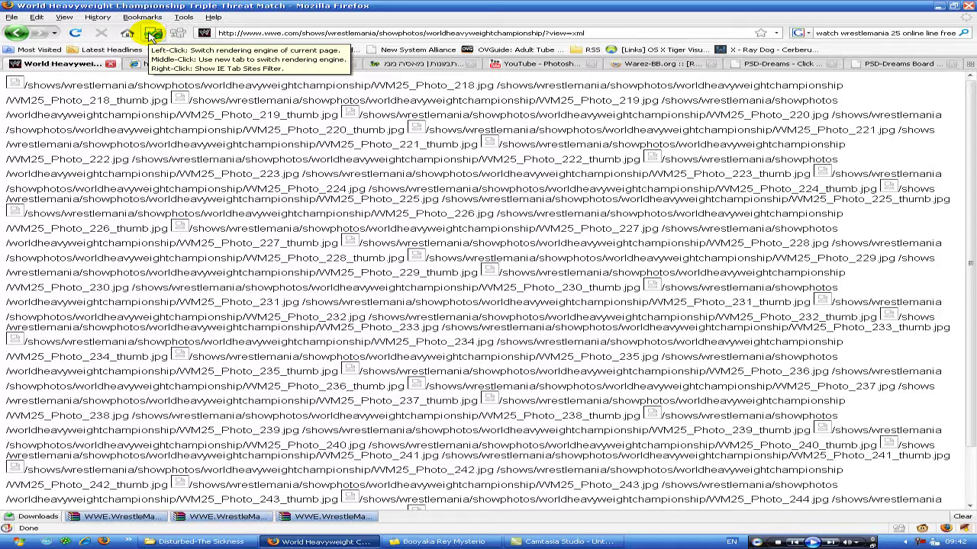
click(152, 35)
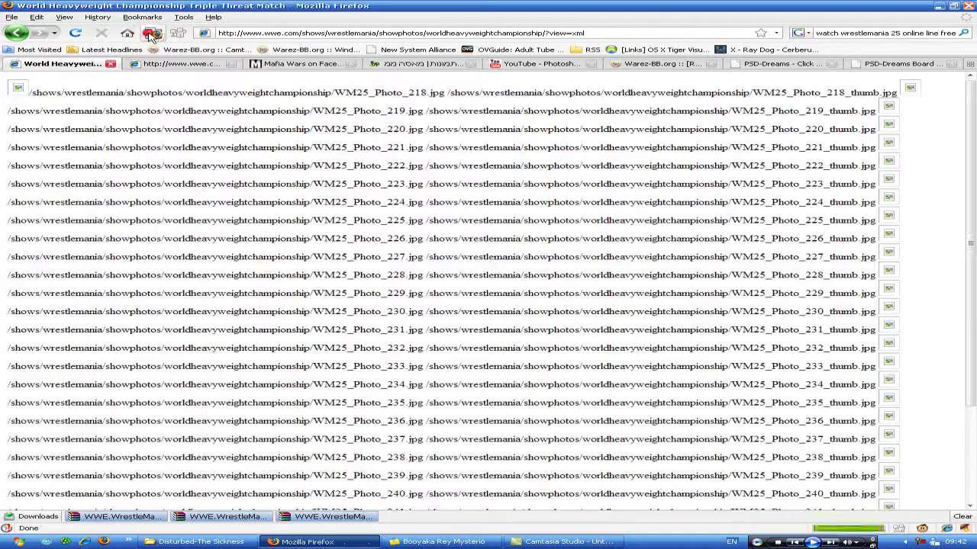
Step: Copy the file name WM25_Photo_245.jpg from the list and load it in place of ?view=xml in the gallery address
scroll(408, 226, down, 3)
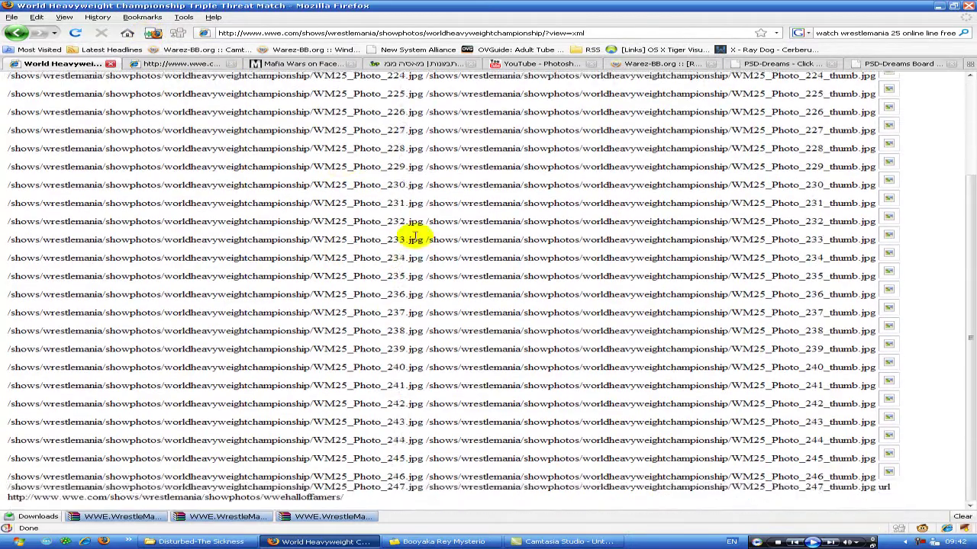
drag(421, 458, 313, 458)
key(ctrl+c)
right_click(352, 461)
click(385, 471)
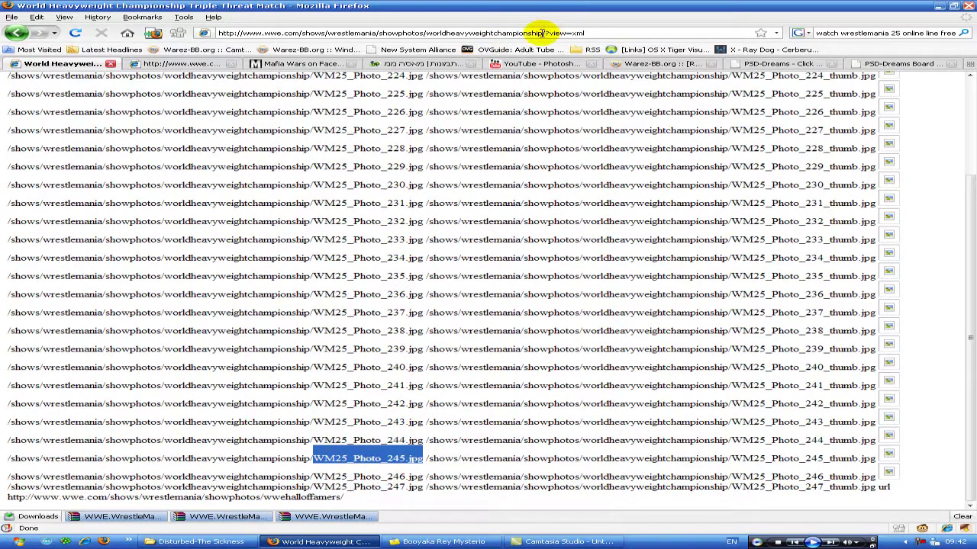
drag(549, 33, 617, 39)
text(/)
key(ctrl+v)
key(Return)
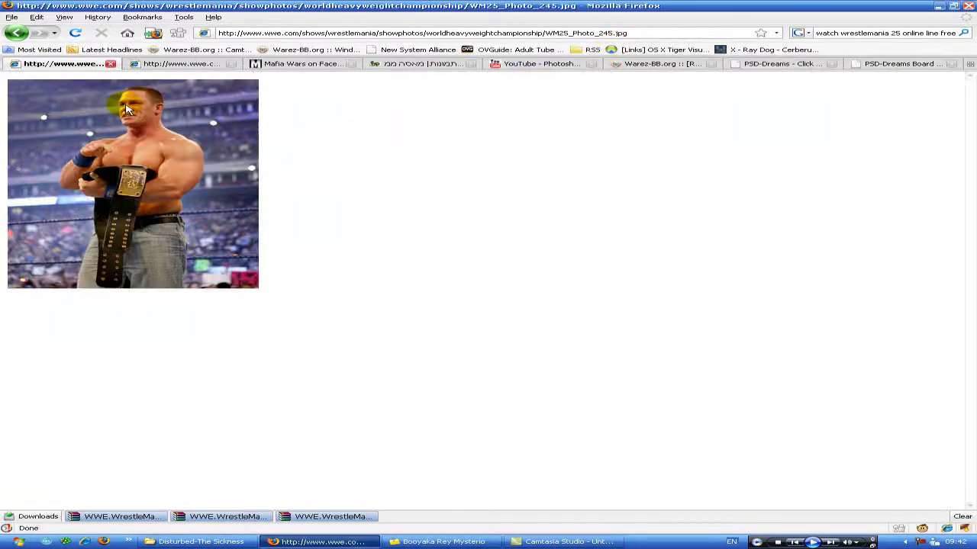
Step: Return to the gallery page and copy the WM25_Photo_245.jpg picture from the tab where it is already open
click(23, 32)
click(141, 32)
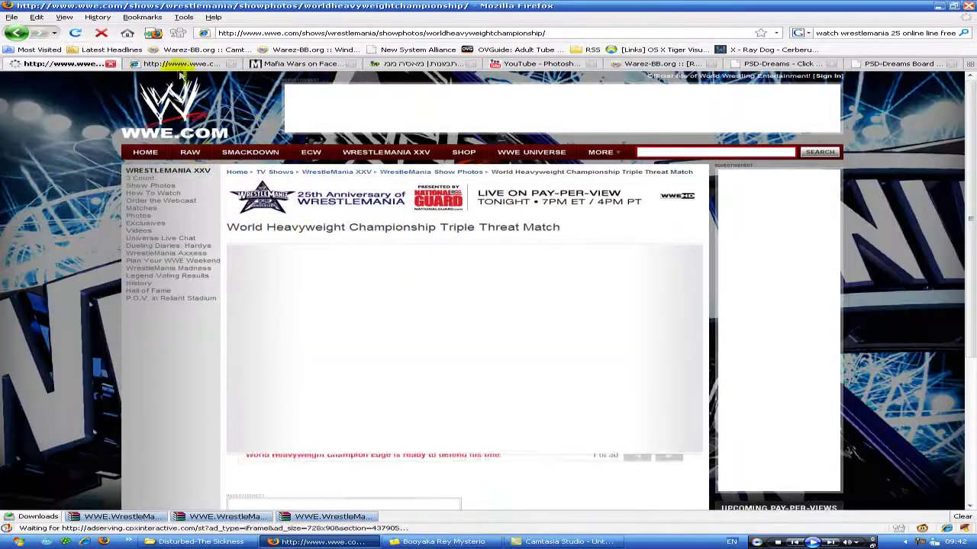
click(180, 66)
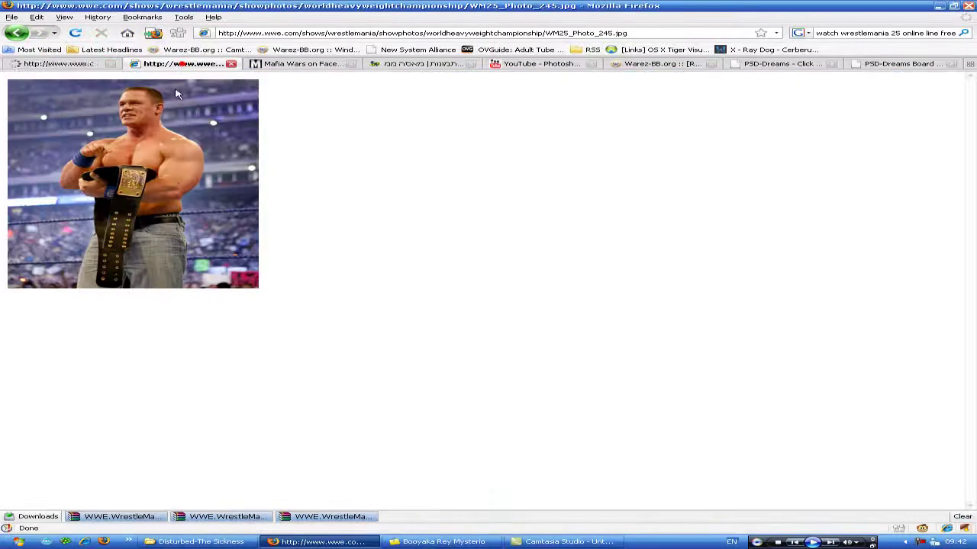
right_click(175, 150)
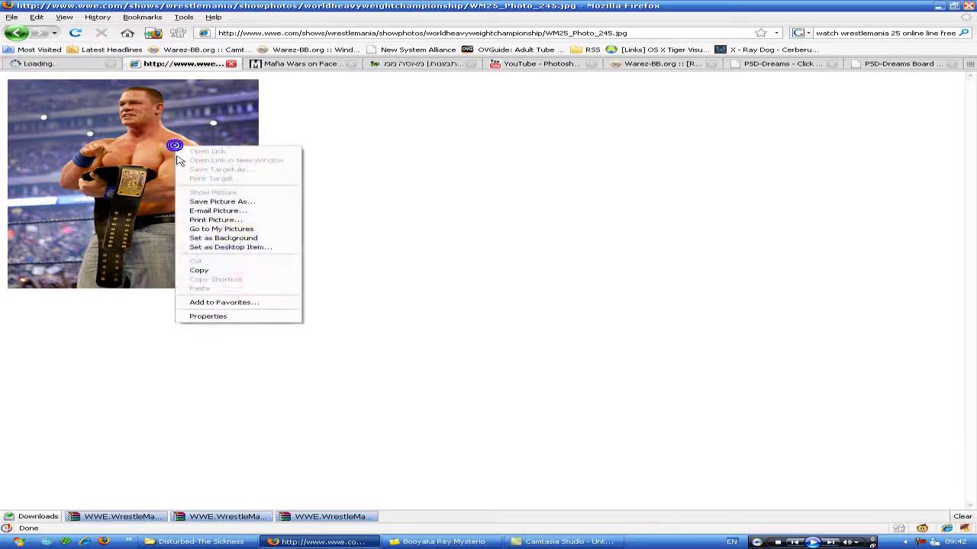
click(240, 277)
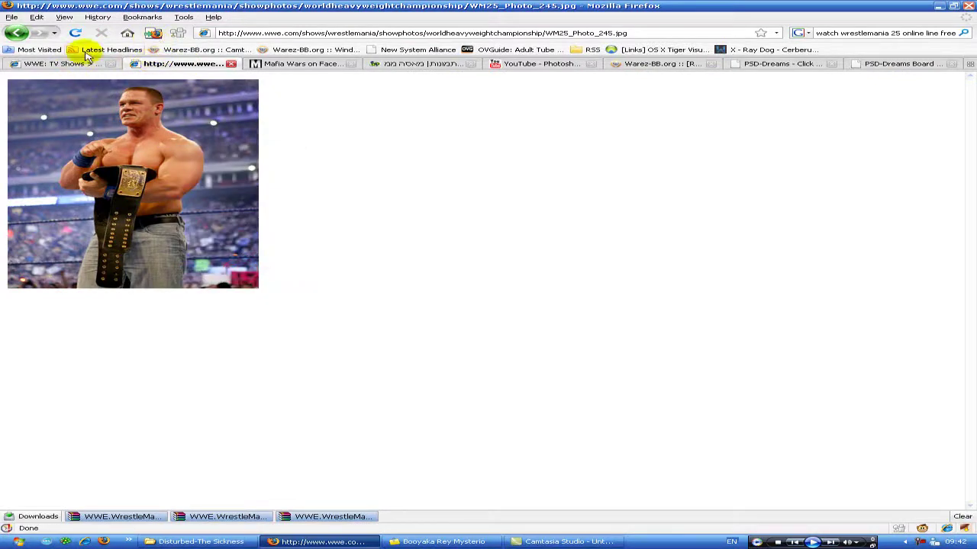
Step: Switch the WM25_Photo_245.jpg tab to the Firefox rendering engine and copy the image to the clipboard
click(60, 64)
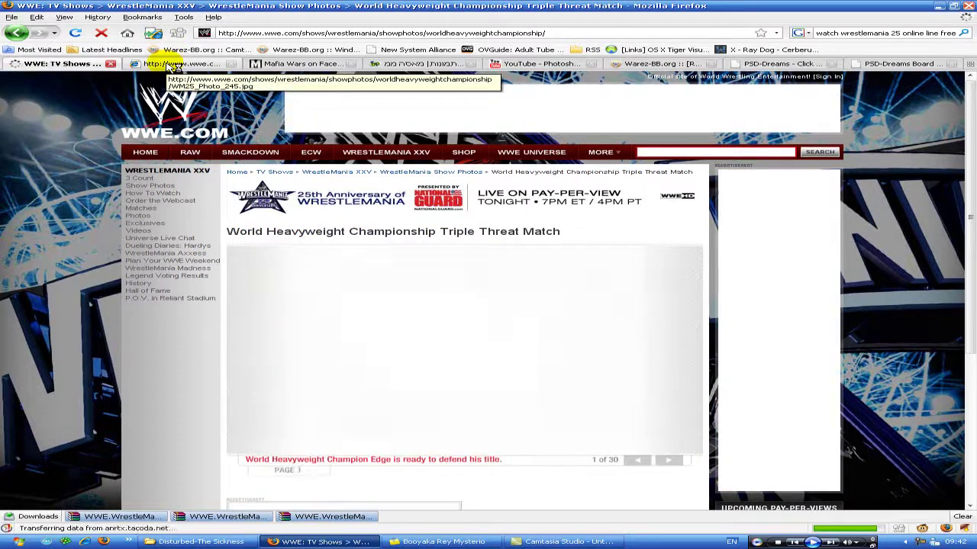
click(174, 66)
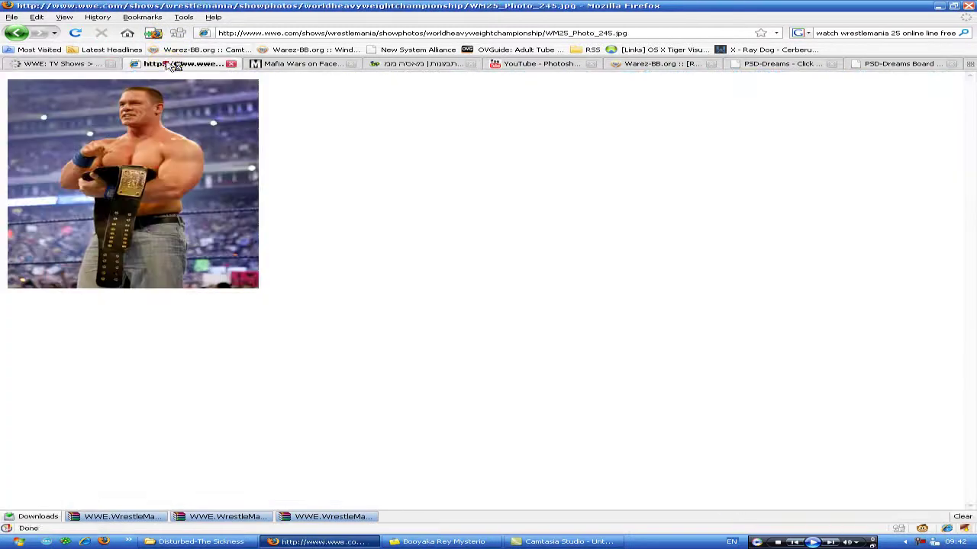
click(153, 34)
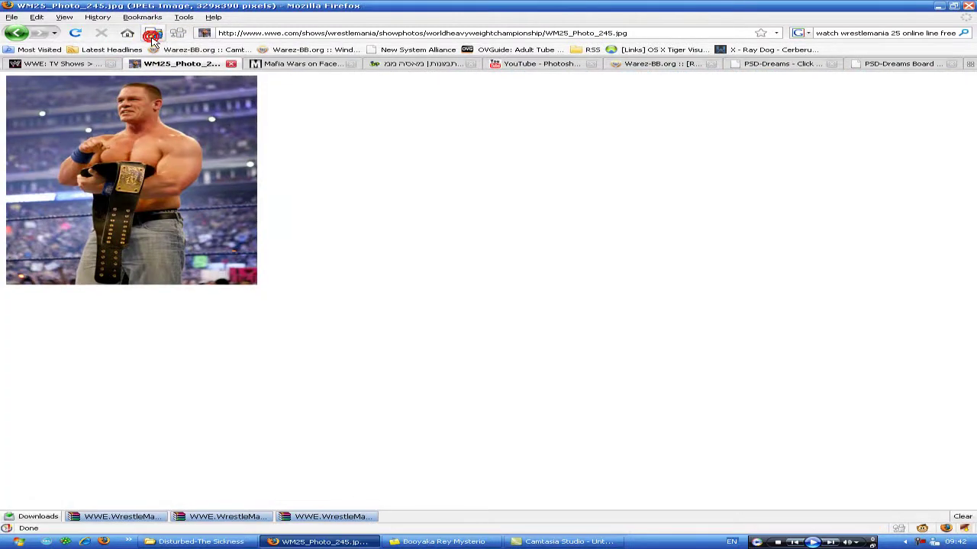
right_click(171, 163)
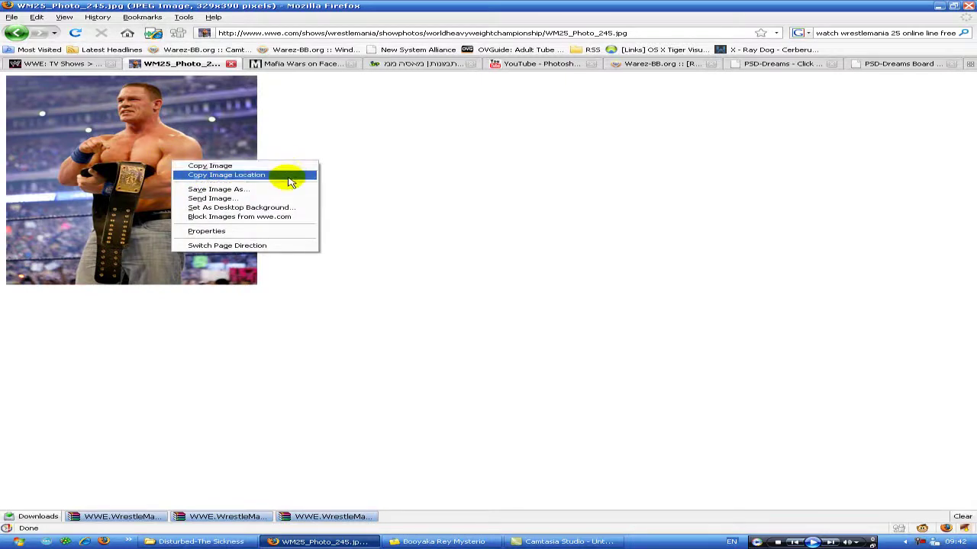
click(200, 166)
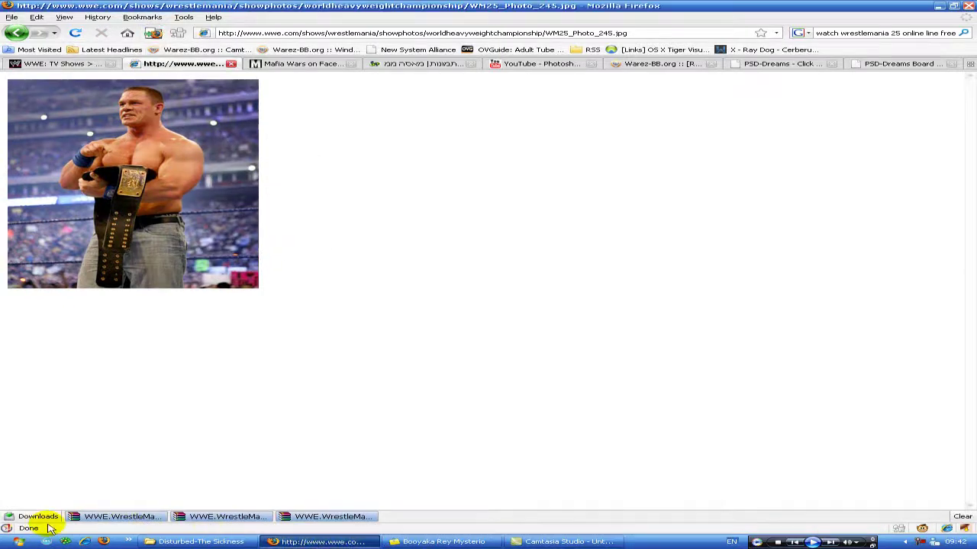
Step: Start Adobe Photoshop CS4 and dismiss the startup notice
click(6, 542)
click(54, 369)
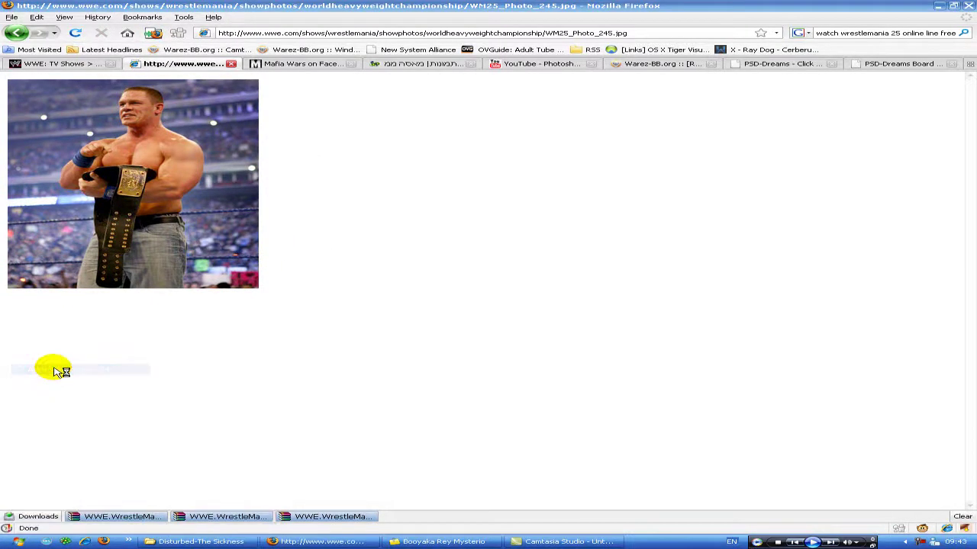
click(671, 395)
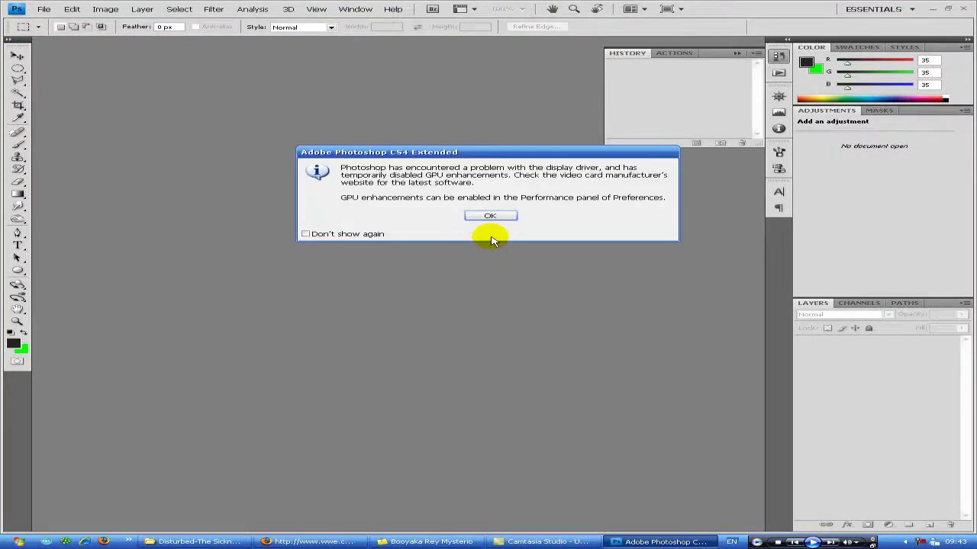
click(492, 219)
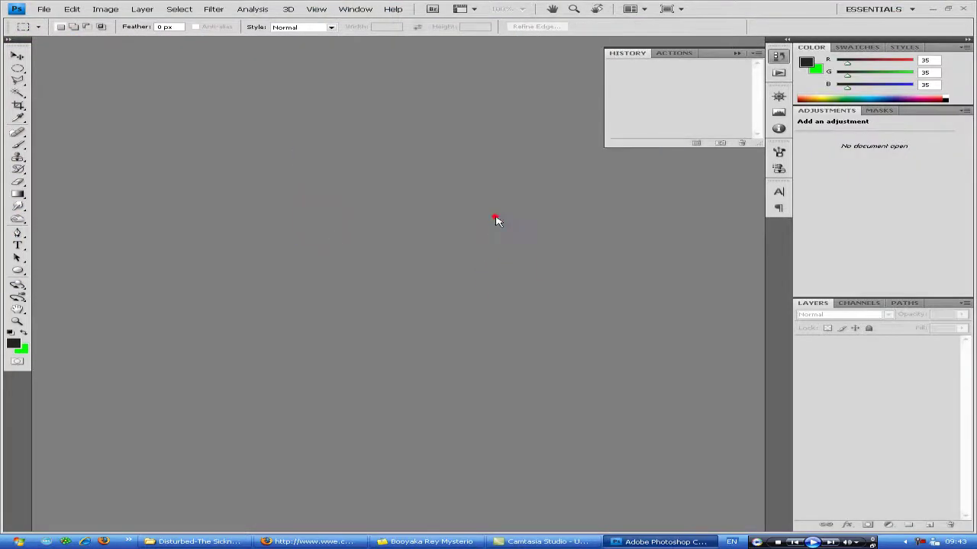
Step: Create a new document named CenaW25-3 with the Clipboard preset, 329 x 390 pixels, RGB Color and transparent background contents
click(41, 10)
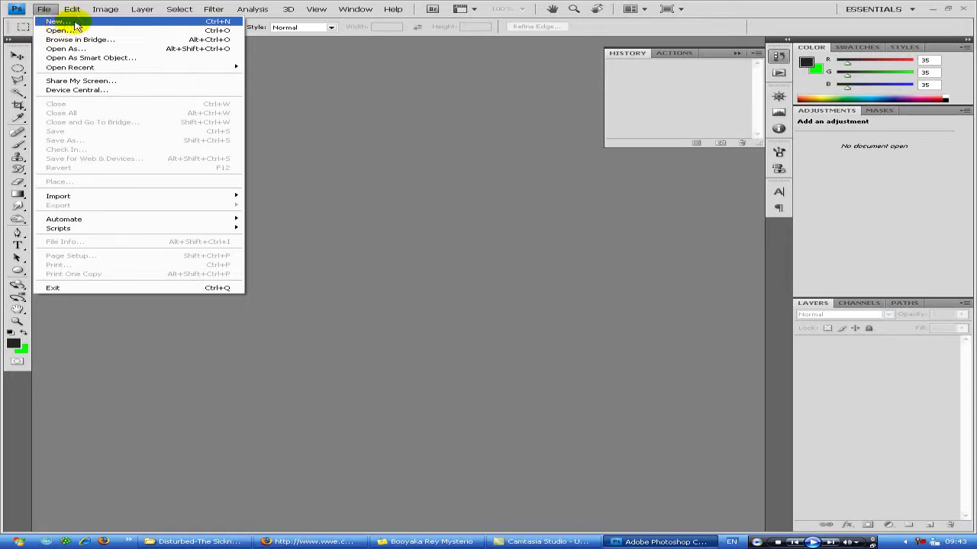
click(75, 22)
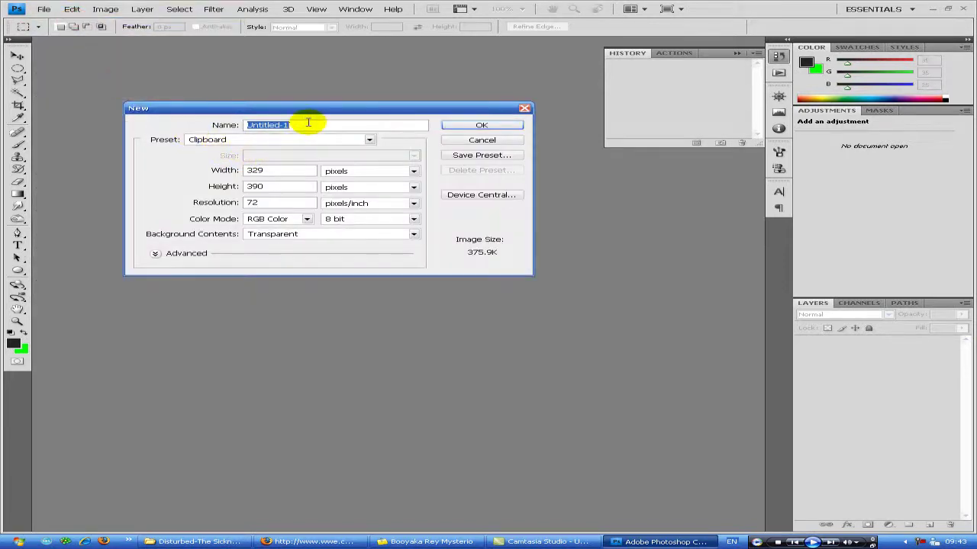
text(CenaW25-3)
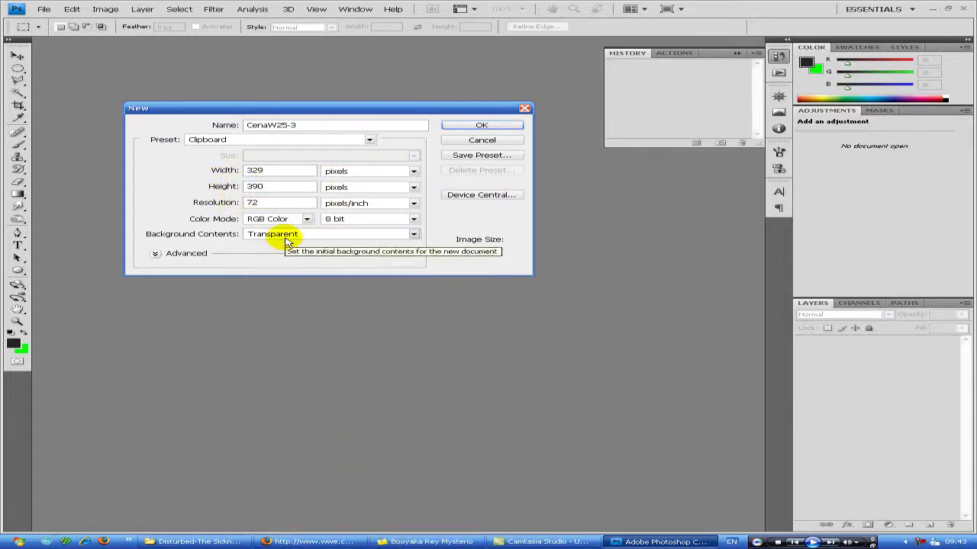
click(473, 127)
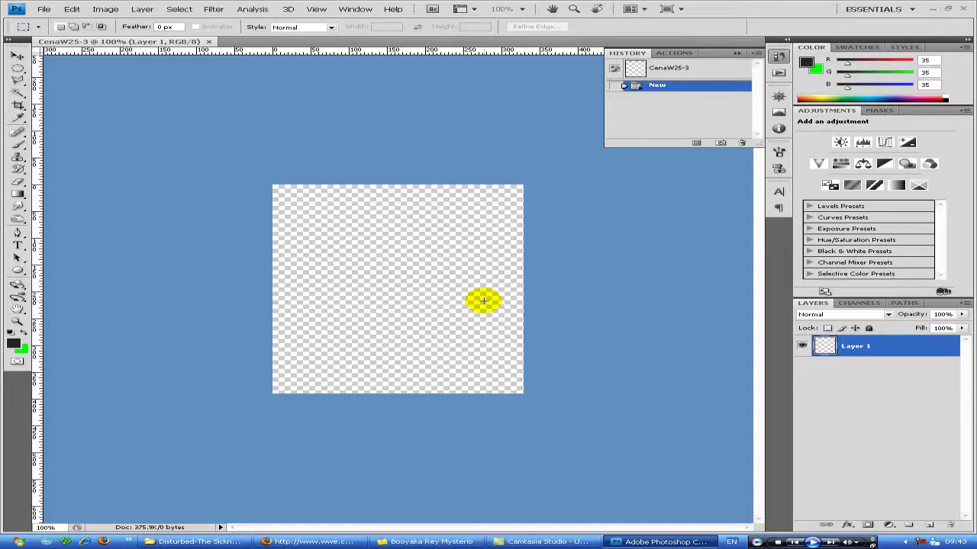
Step: Fill Layer 1 with the background color in Normal mode at 100% opacity
click(70, 9)
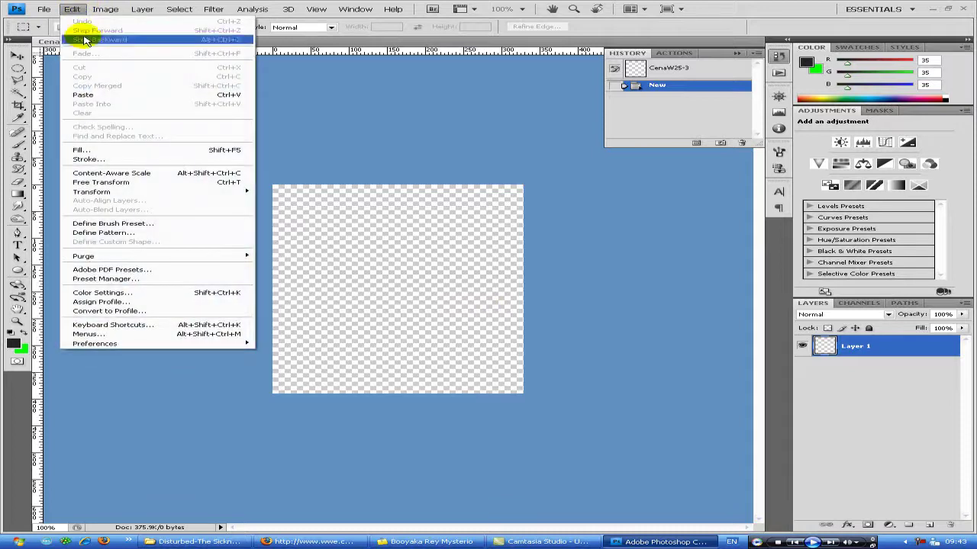
click(141, 151)
click(256, 233)
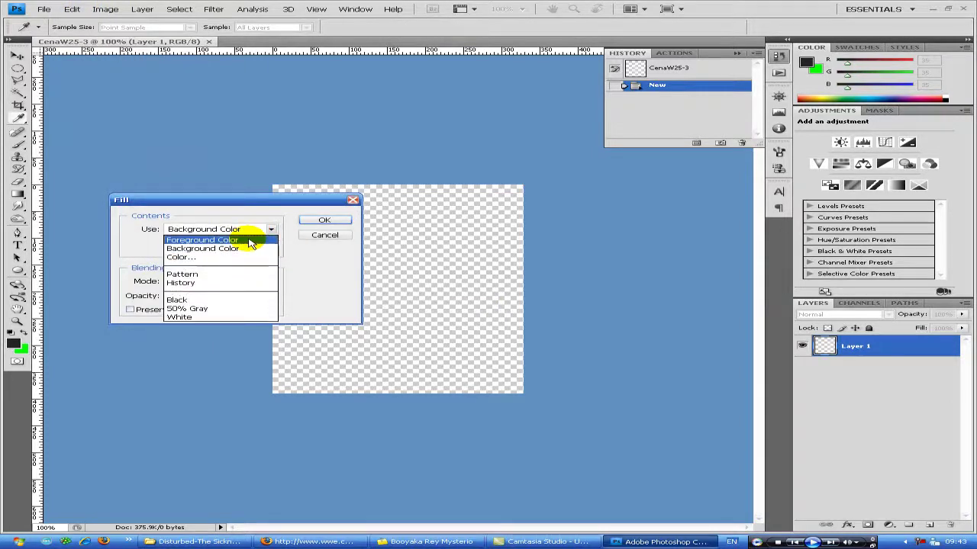
click(251, 246)
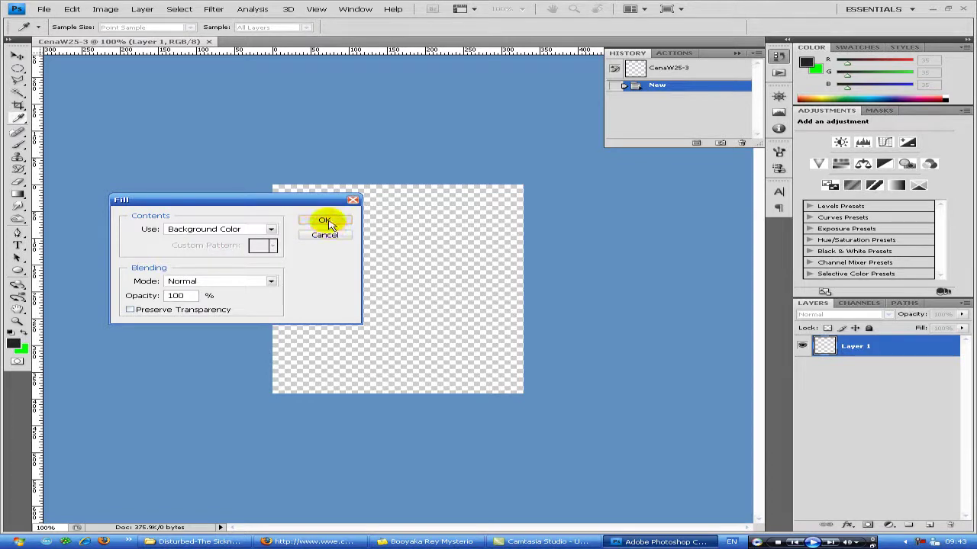
click(325, 221)
Step: Check the background color's RGB and hex values in the Color Picker
click(23, 351)
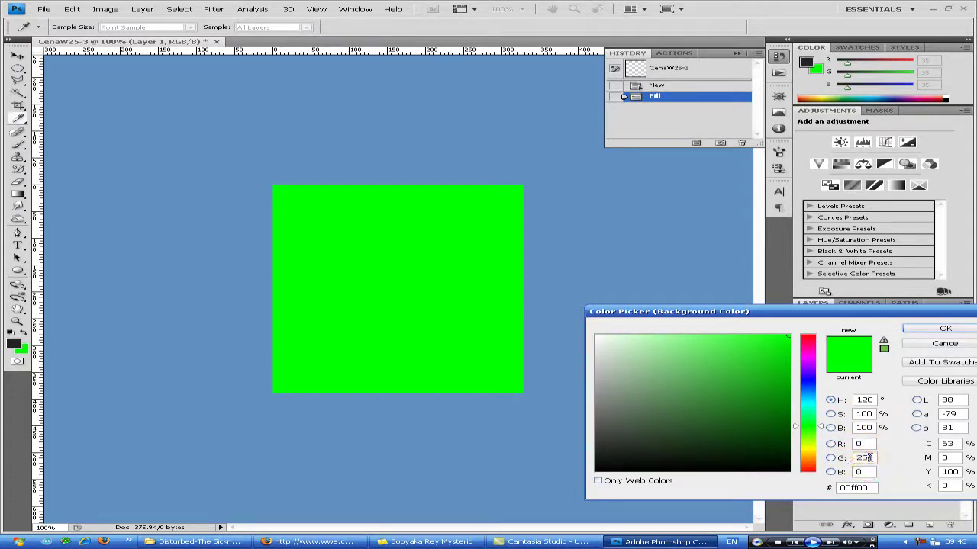
click(944, 328)
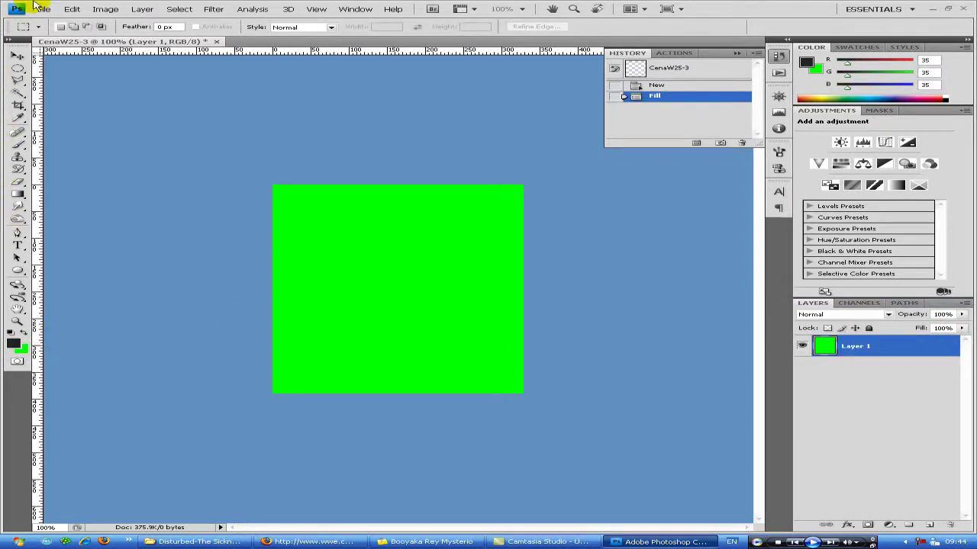
Step: Add a new layer above the green Layer 1 and fill it with the foreground color in Normal mode at 100% opacity
click(930, 526)
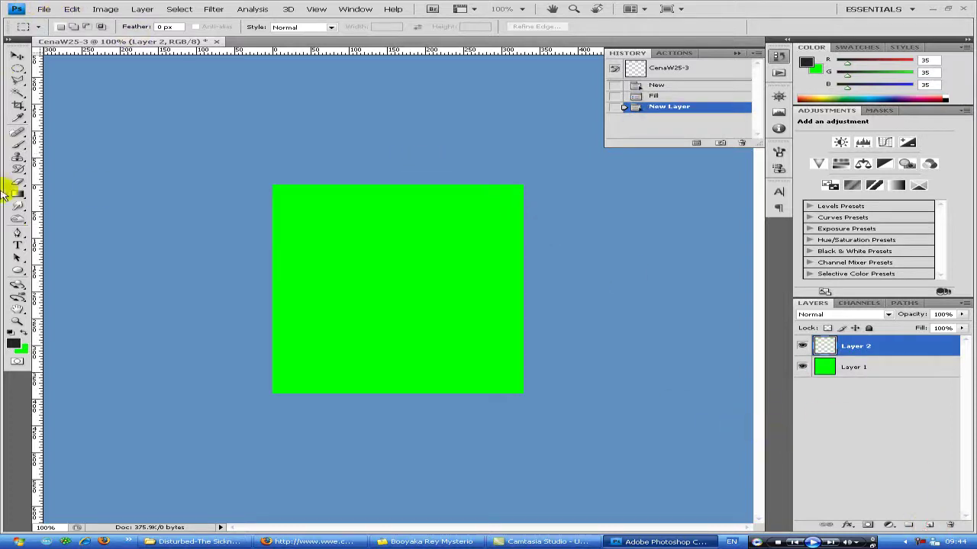
key(shift+BackSpace)
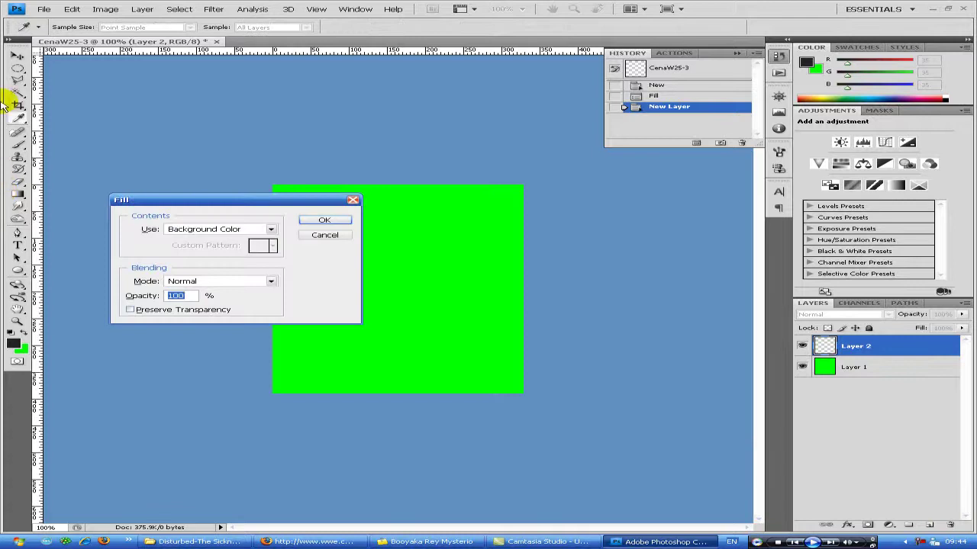
click(203, 229)
click(217, 241)
click(325, 220)
Step: Check the foreground color's hex and RGB values in the Color Picker
click(12, 344)
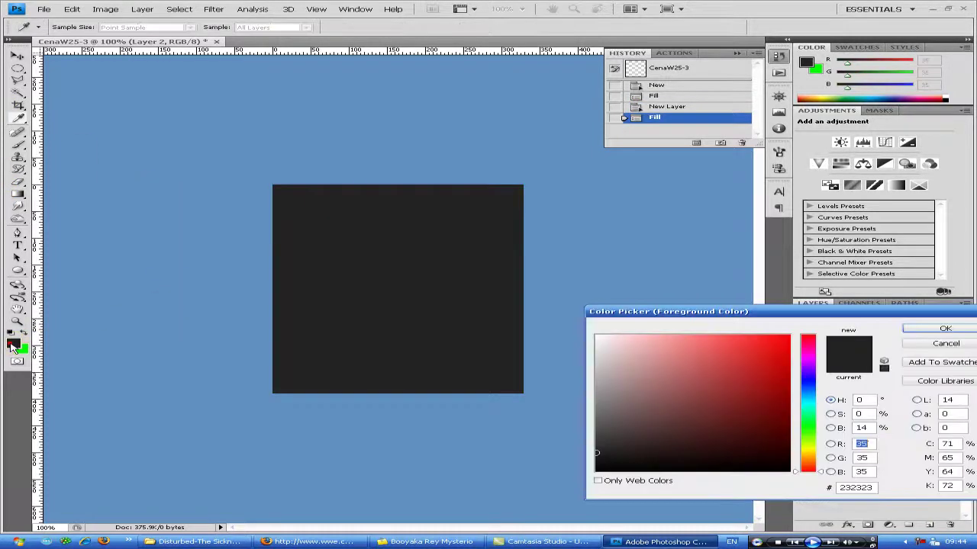
click(862, 487)
click(853, 443)
click(939, 329)
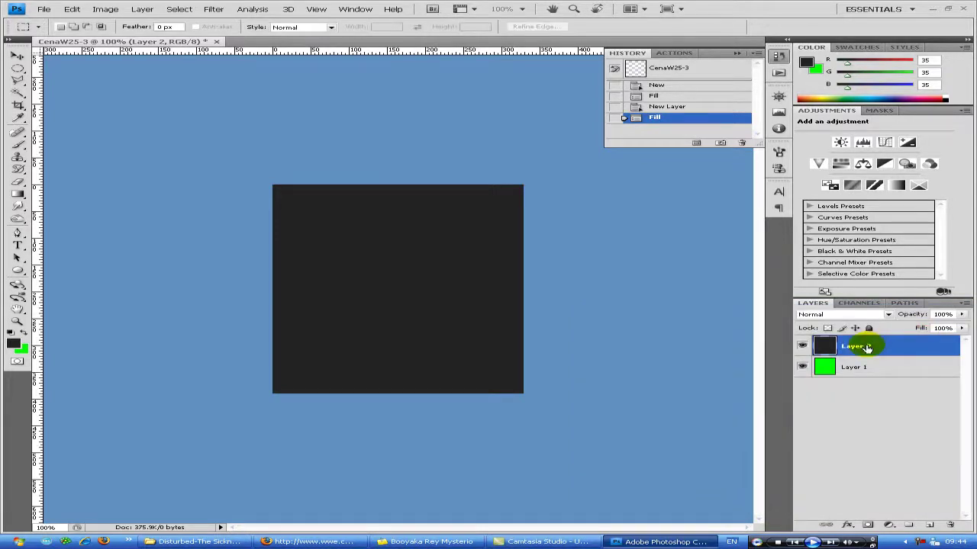
Step: Paste the copied wrestler photo as a new layer above the dark-filled Layer 2
key(ctrl+v)
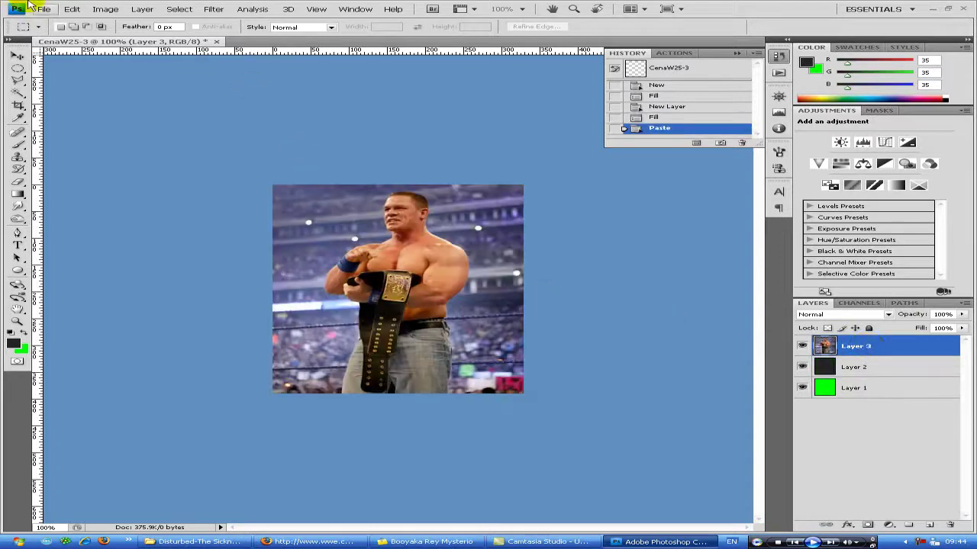
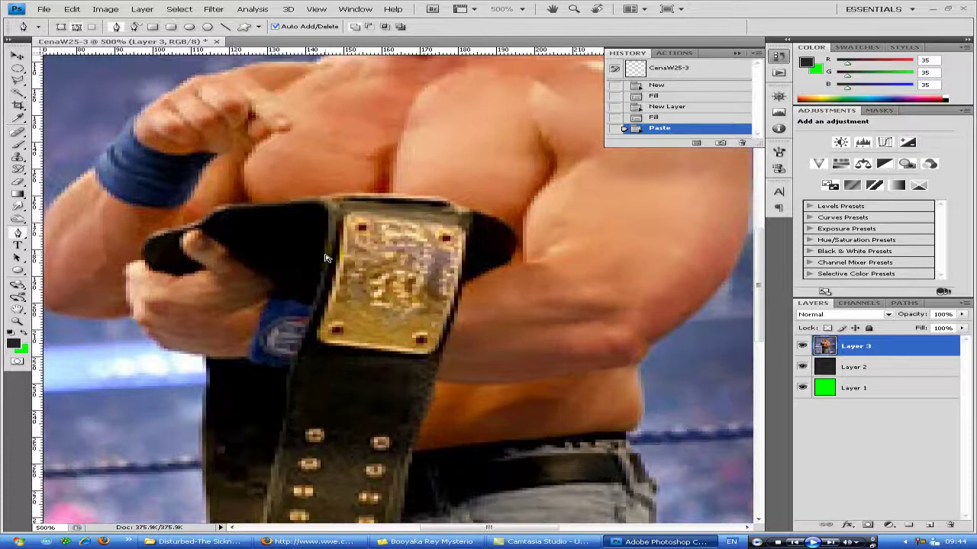
Step: Start a Pen tool path just below the photo's lower edge and trace up the jeans' outer edge on the photo's right side
alt+click(324, 258)
alt+click(325, 257)
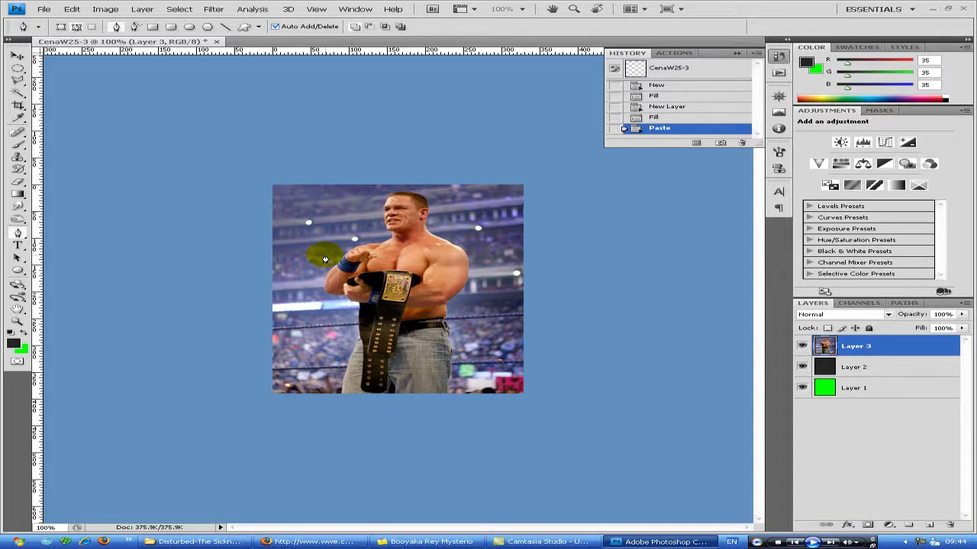
click(324, 258)
click(324, 258)
click(325, 258)
click(324, 258)
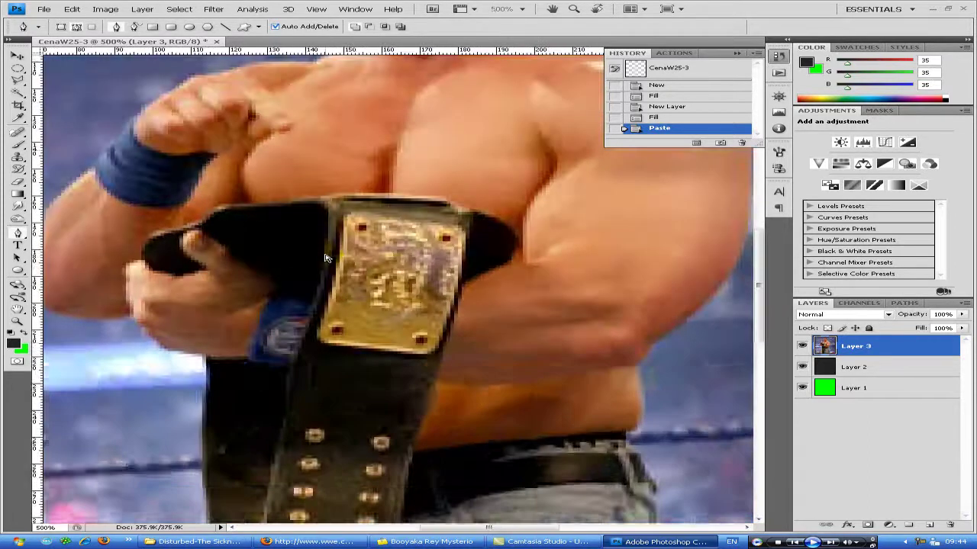
click(324, 258)
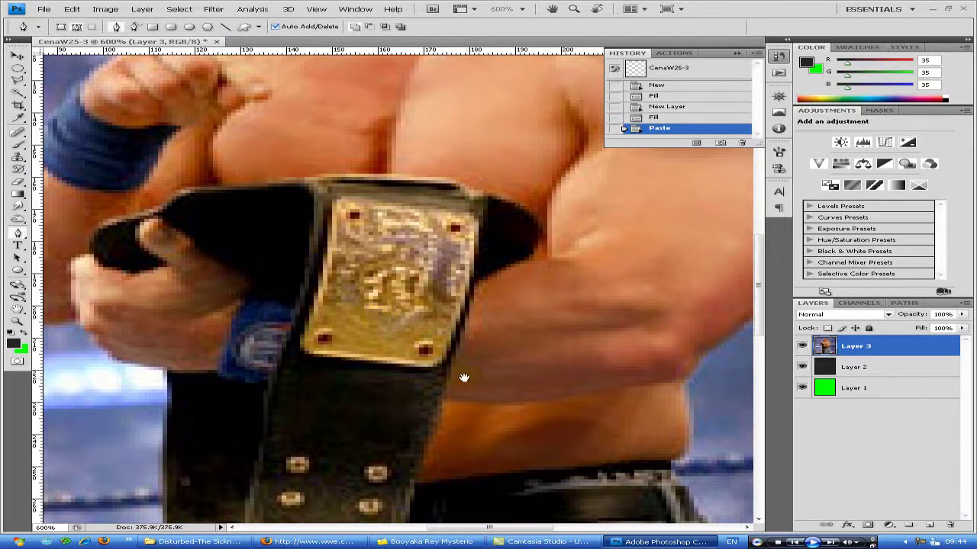
drag(486, 389, 406, 399)
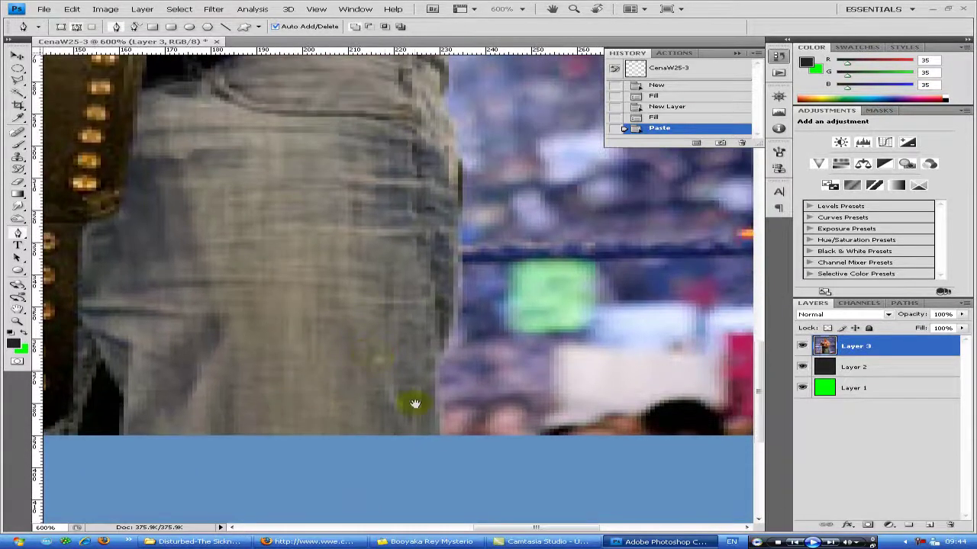
click(439, 445)
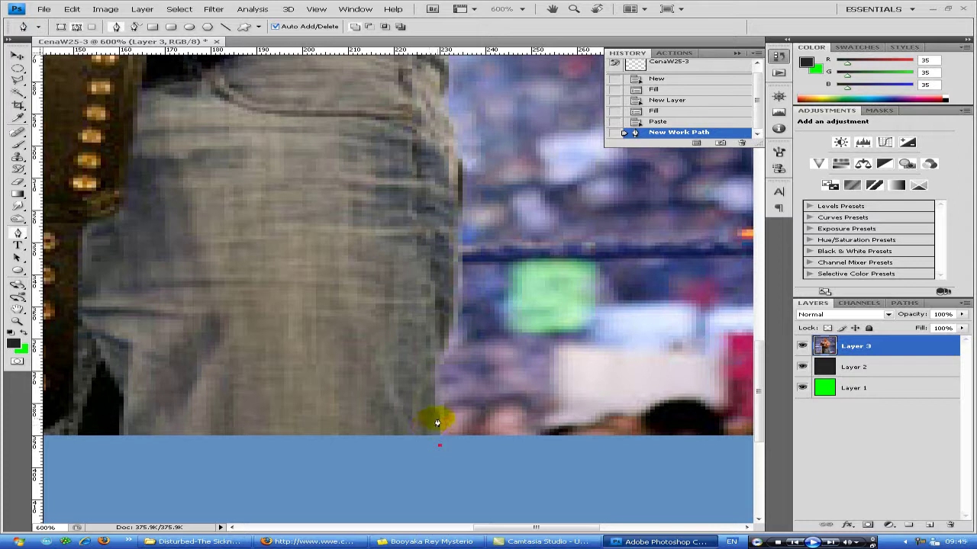
click(435, 417)
click(437, 367)
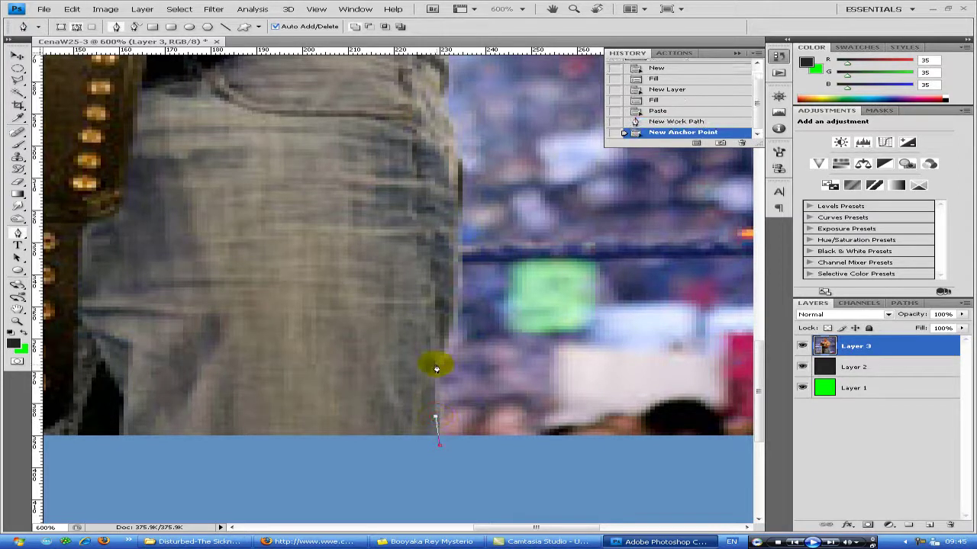
click(444, 350)
click(450, 327)
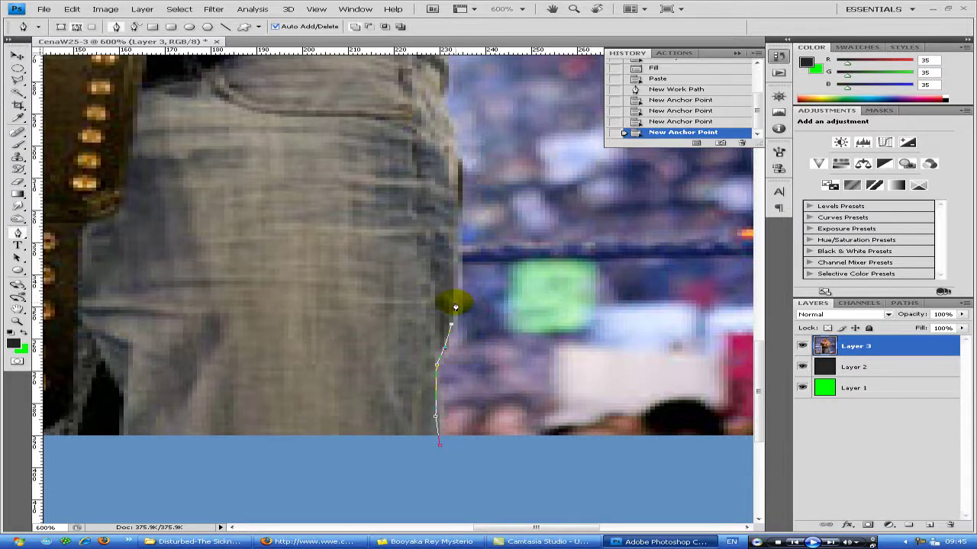
Step: Extend the path up to the hip and bend the long segment onto the jeans' edge by adding and dragging intermediate anchor points
click(451, 126)
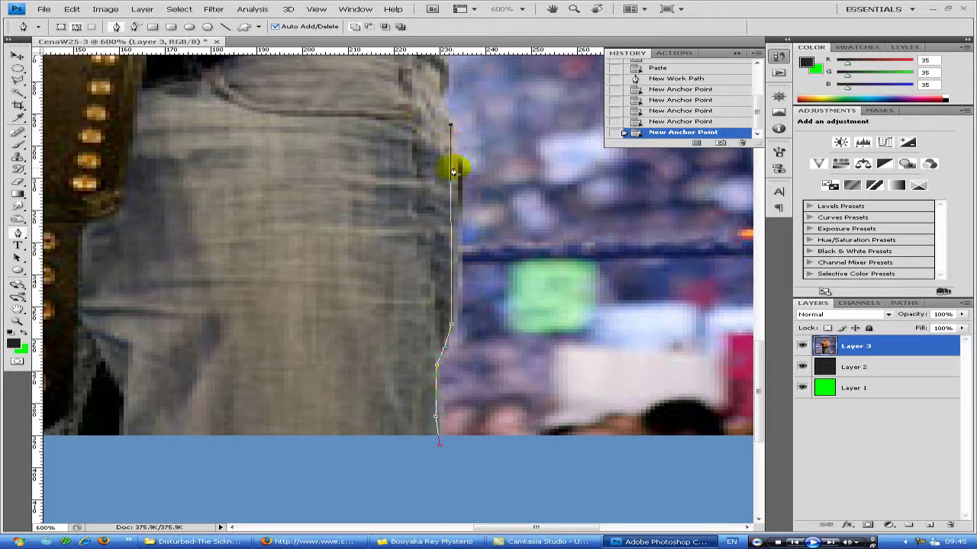
click(451, 231)
mouse_move(451, 231)
mouse_down()
mouse_move(504, 221)
mouse_move(665, 348)
mouse_move(382, 290)
mouse_move(458, 248)
mouse_up()
click(454, 168)
drag(454, 167, 430, 399)
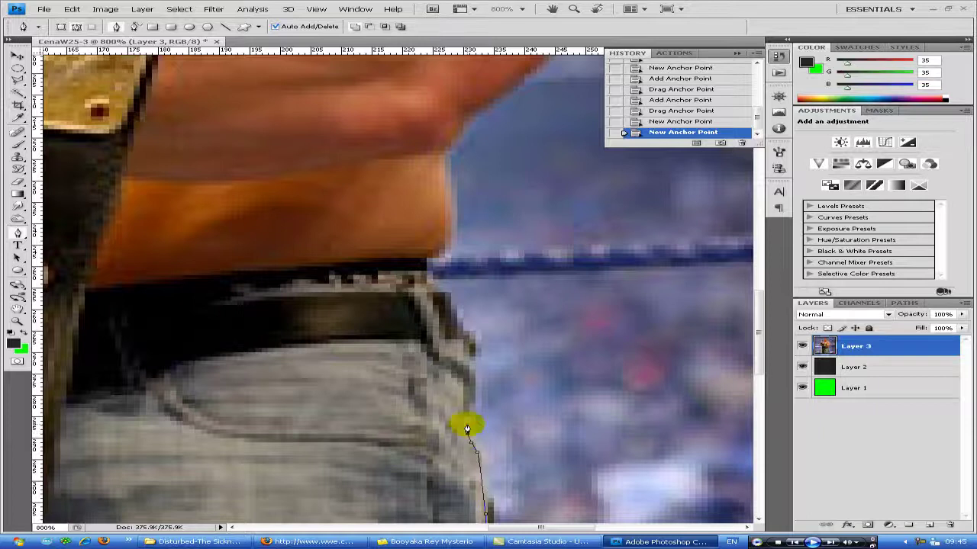
Step: Continue the path with closely spaced anchor points around the jeans' pocket, the belt and the bare waist
click(466, 424)
click(467, 413)
click(473, 399)
click(474, 386)
click(472, 359)
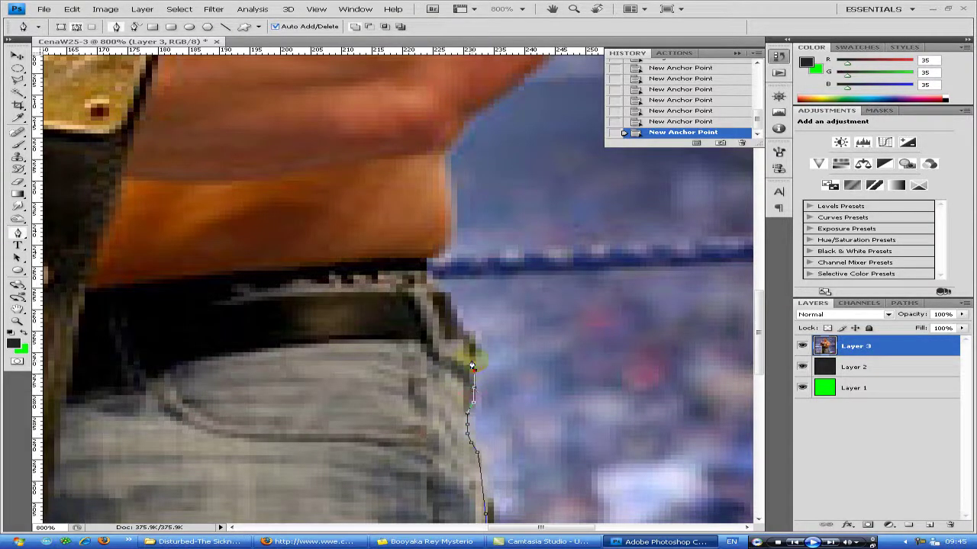
drag(471, 343, 429, 264)
drag(447, 243, 444, 186)
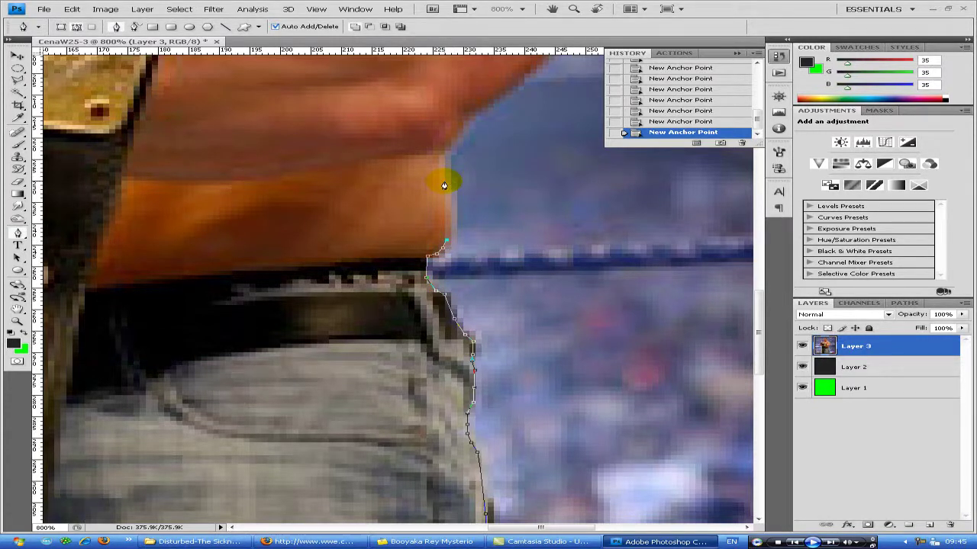
Step: Trace the rest of the wrestler's outline and close the path below the photo's lower edge
scroll(446, 184, down, 4)
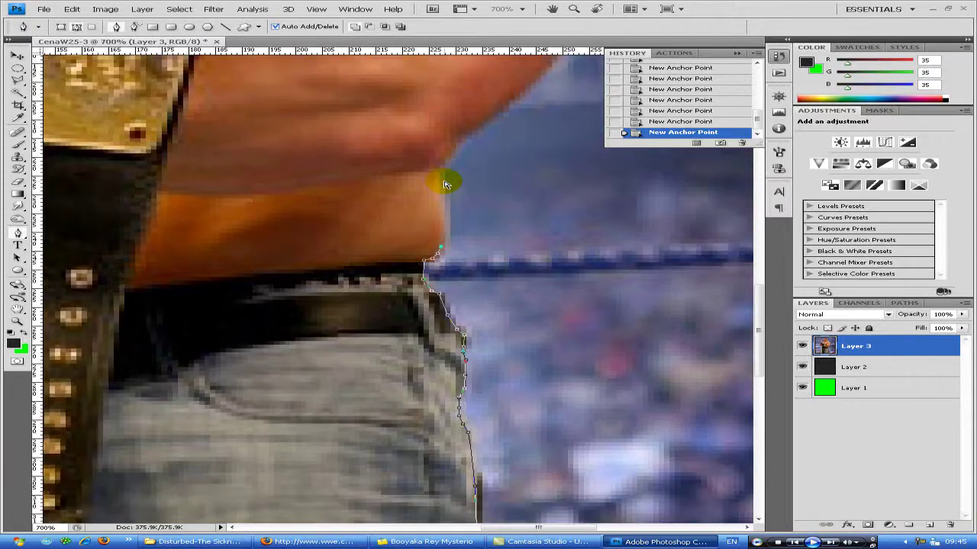
scroll(446, 184, up, 2)
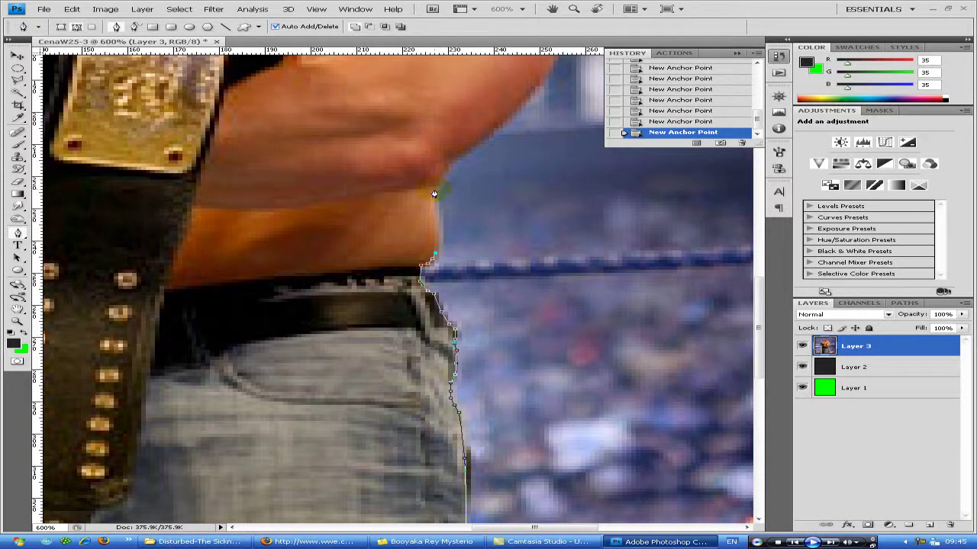
click(442, 242)
drag(441, 243, 442, 244)
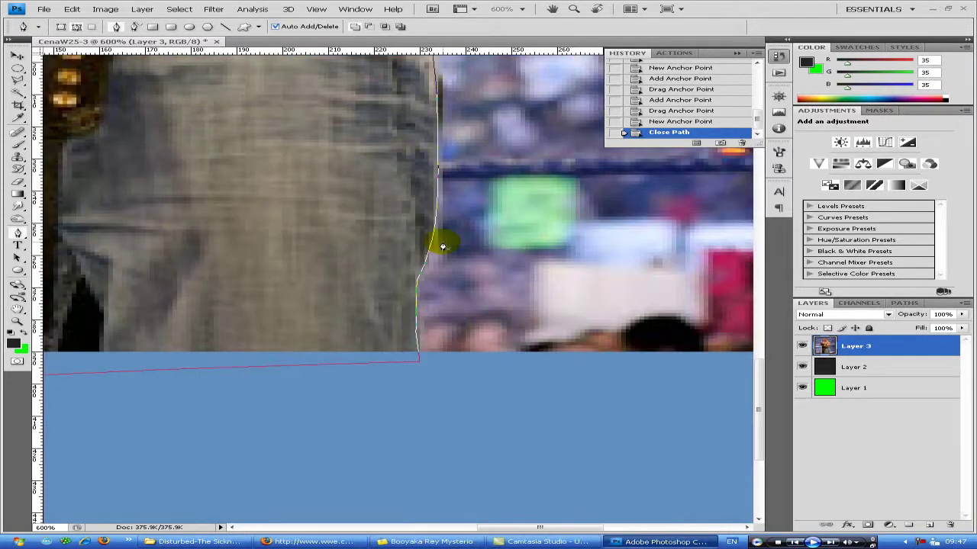
Step: Refine the closed path along the brow and eye side of the face by adding and dragging anchor points
scroll(475, 298, down, 2)
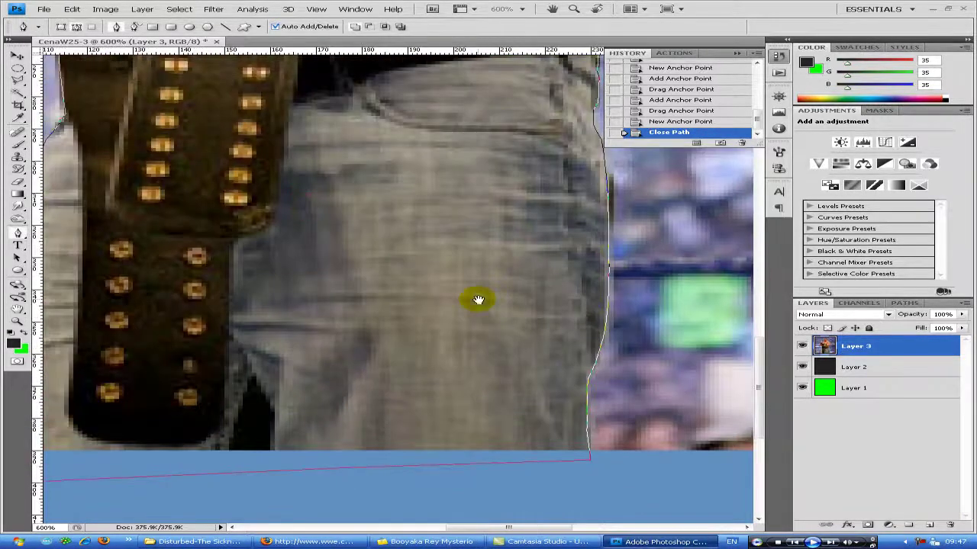
scroll(477, 302, down, 2)
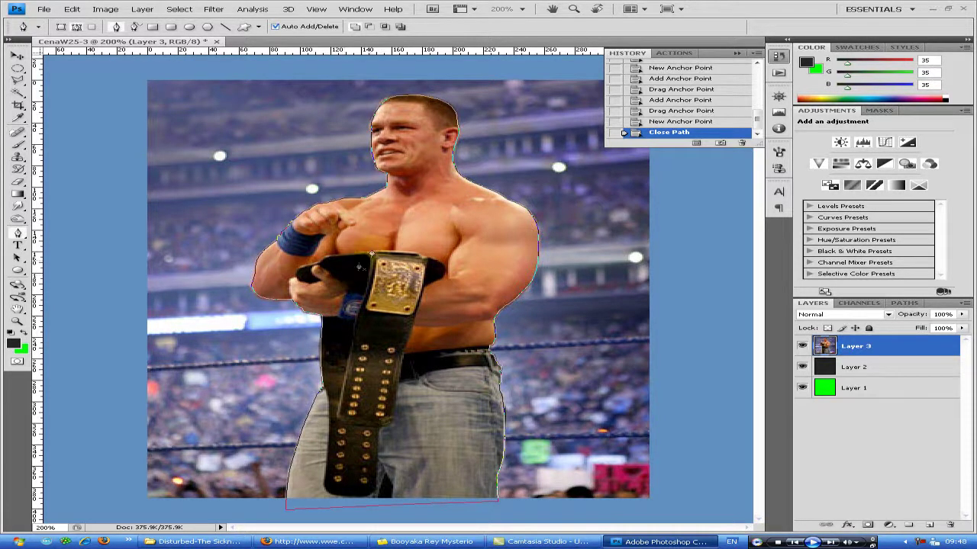
scroll(379, 231, up, 4)
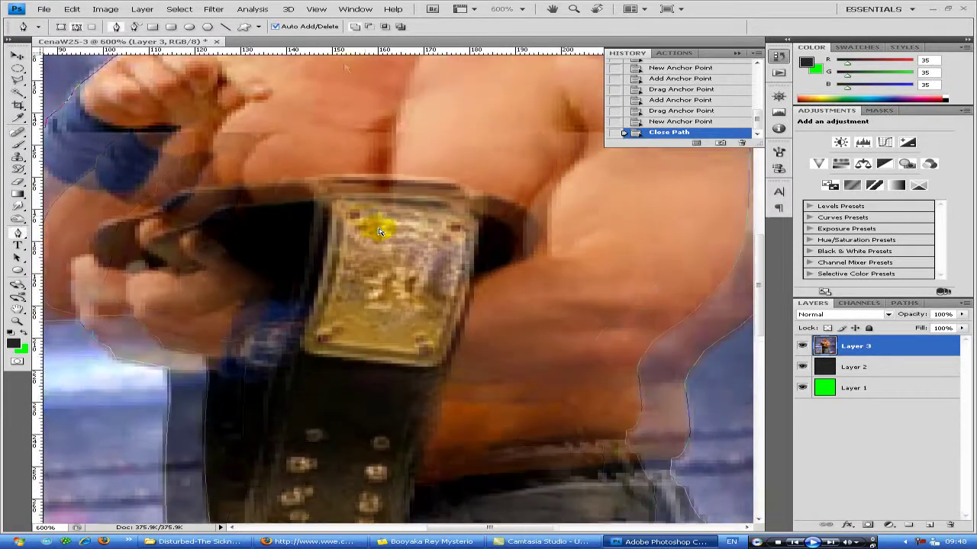
scroll(364, 110, up, 5)
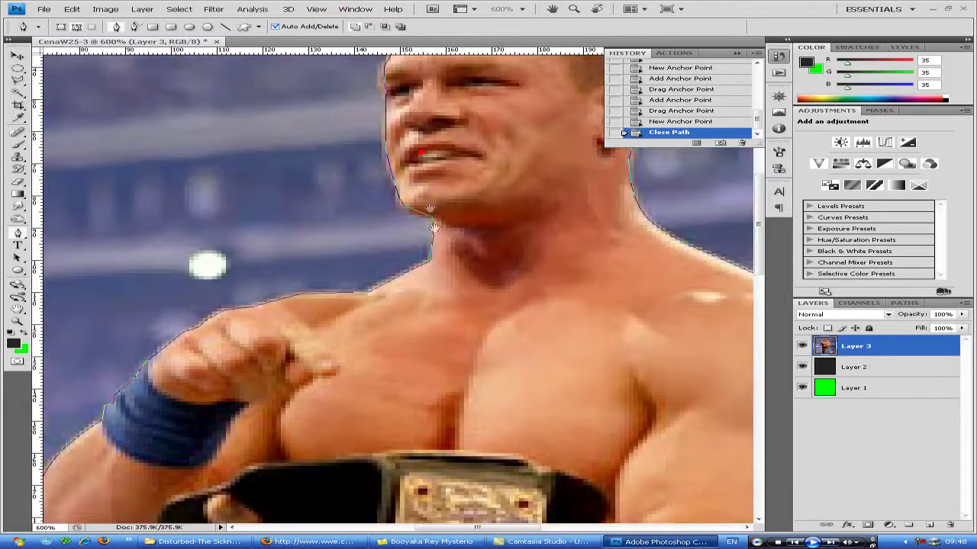
scroll(420, 198, up, 2)
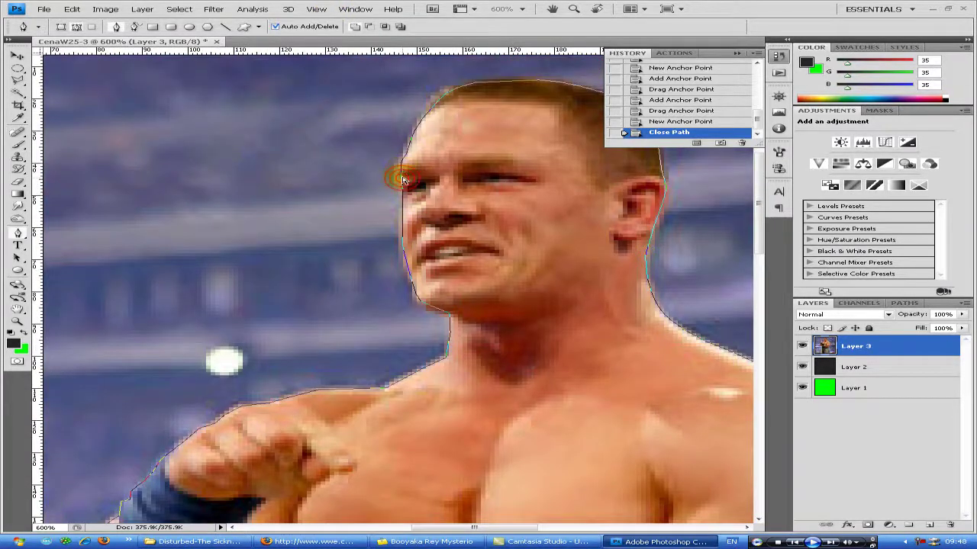
ctrl+click(403, 177)
mouse_move(402, 174)
mouse_down()
mouse_move(398, 194)
mouse_move(398, 166)
mouse_up()
click(400, 195)
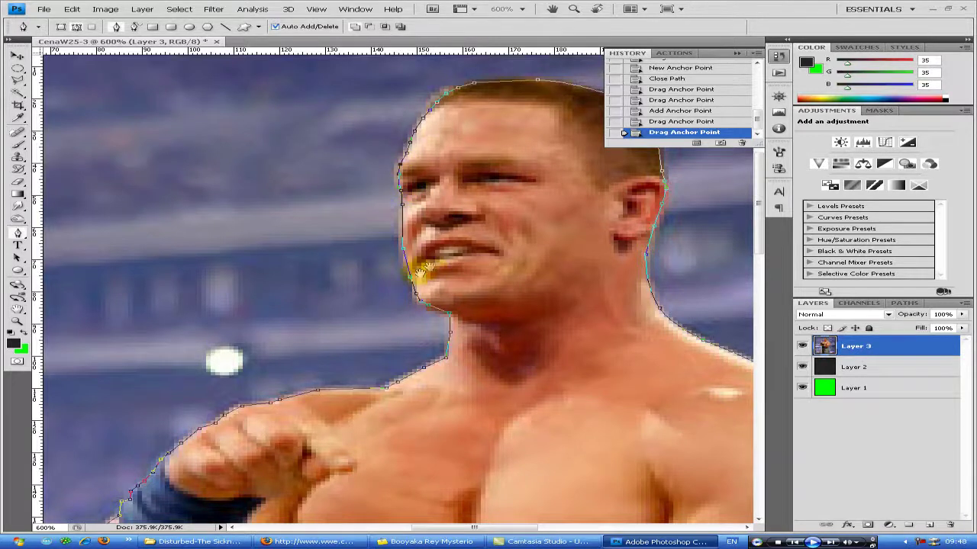
Step: Correct the path behind the ear and neck by deleting, adding and moving anchor points, and reposition the point under the chin
drag(430, 266, 239, 221)
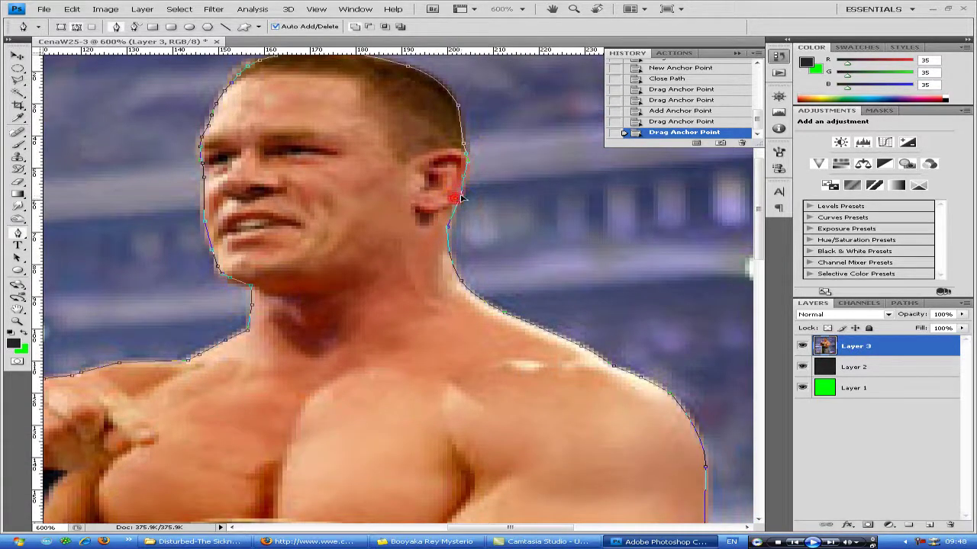
drag(457, 196, 454, 189)
click(448, 229)
click(448, 231)
drag(448, 230, 448, 237)
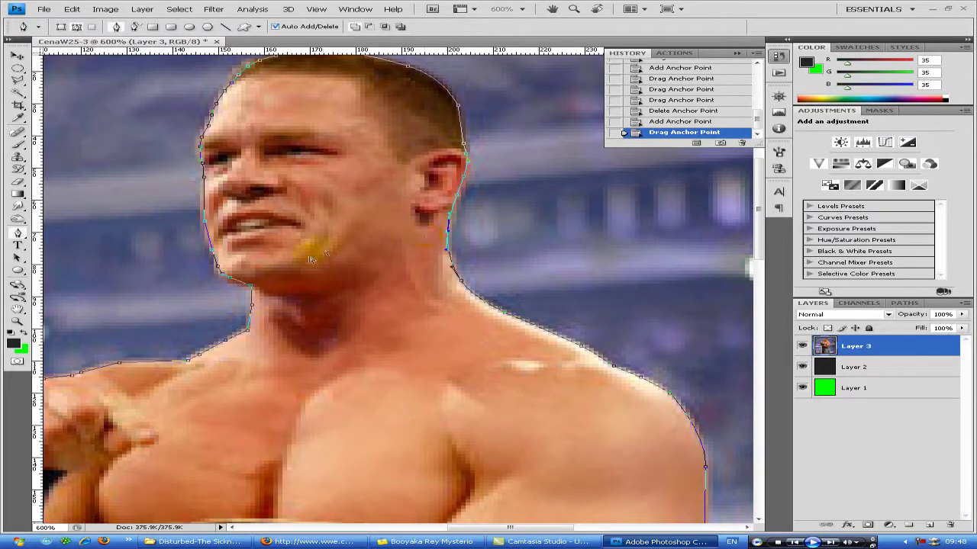
drag(234, 283, 235, 285)
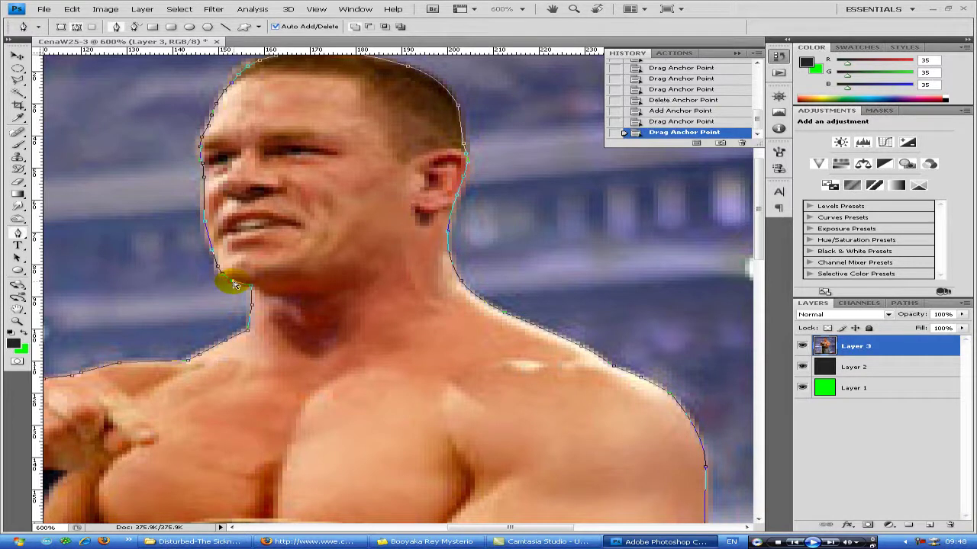
Step: Convert the wrestler's closed path into a new anti-aliased selection with a feather radius of 0.2 pixels
key(ctrl+1)
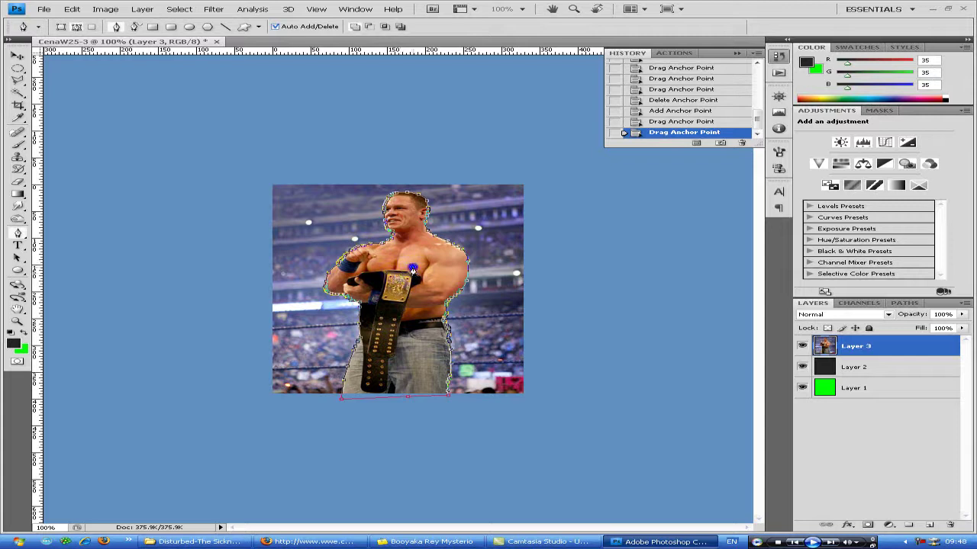
right_click(412, 271)
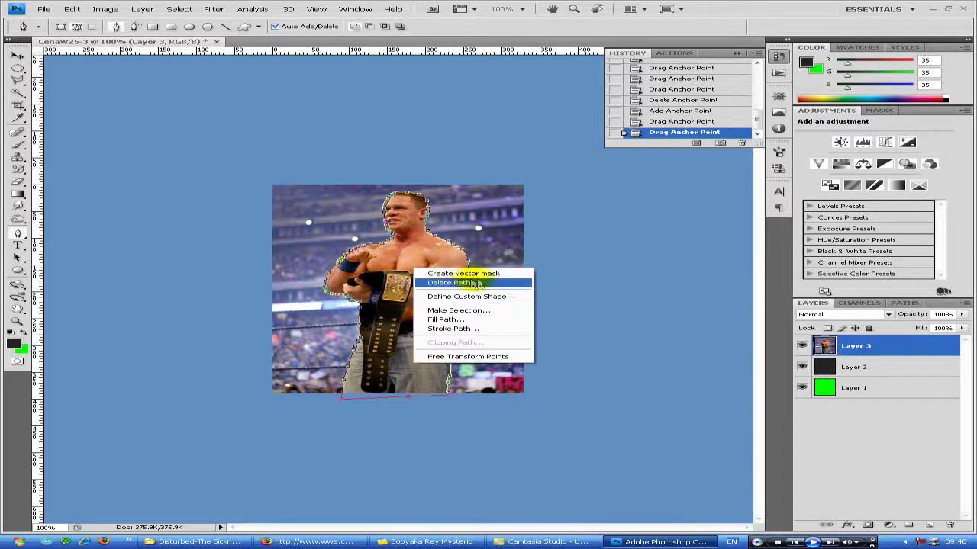
click(505, 310)
drag(479, 145, 549, 138)
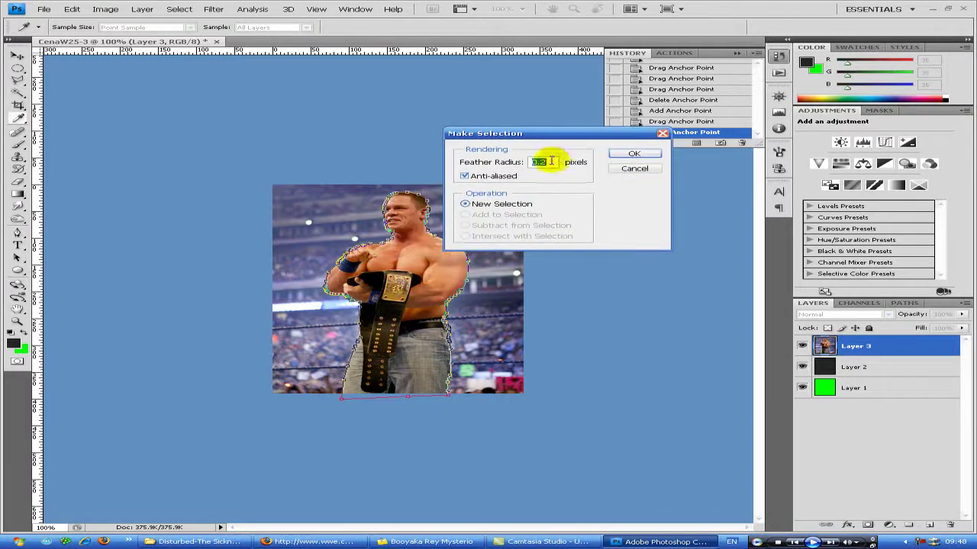
text(0)
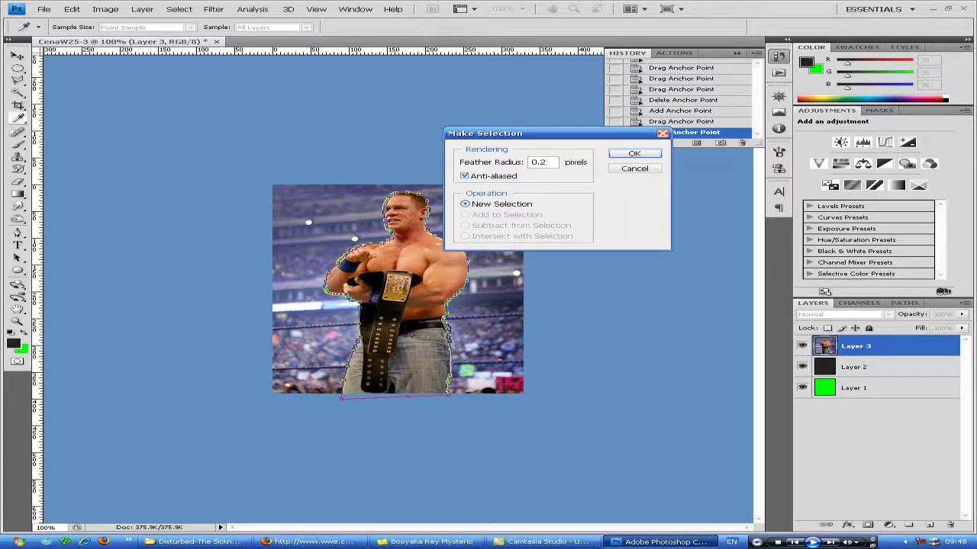
key(Return)
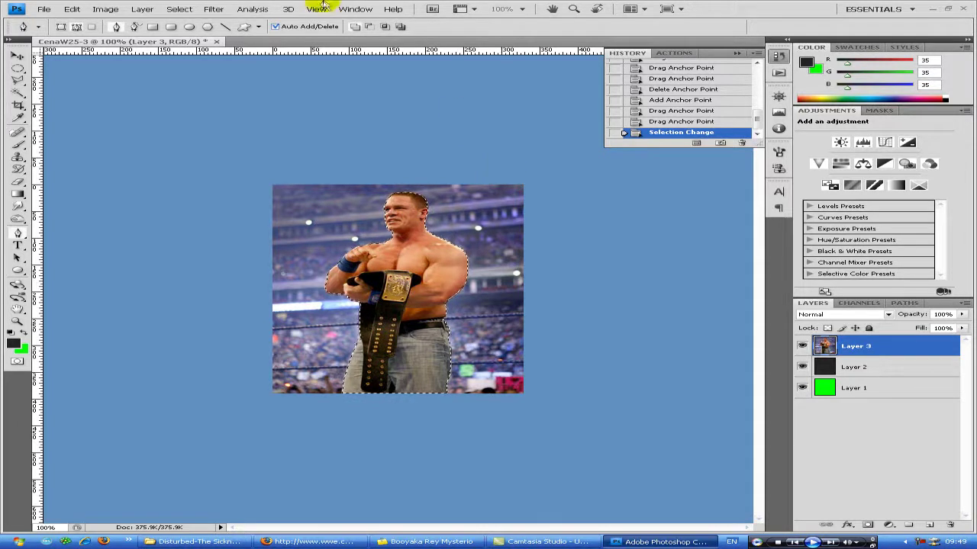
Step: Try clearing the background with the selection inverted, undo the clearing, and invert the selection back to the wrestler
click(178, 9)
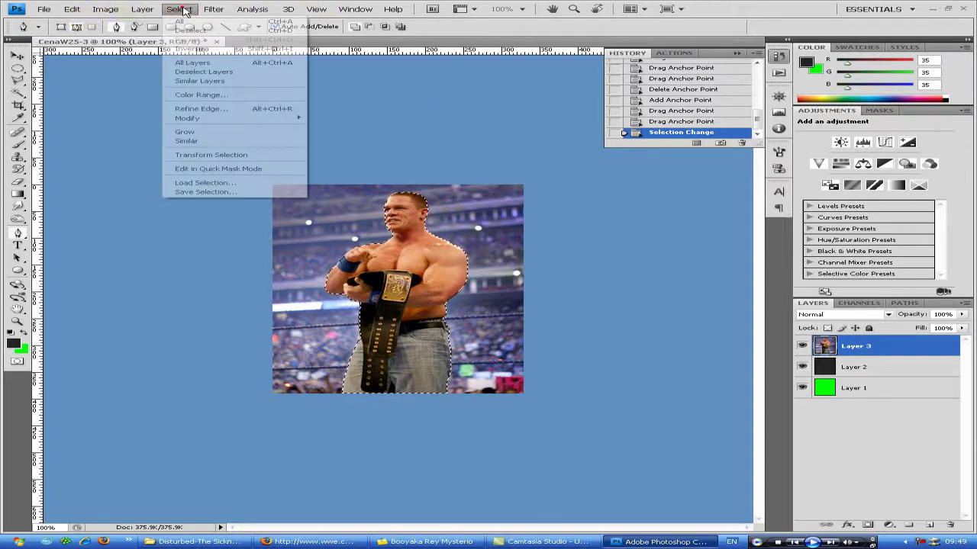
click(263, 48)
key(Delete)
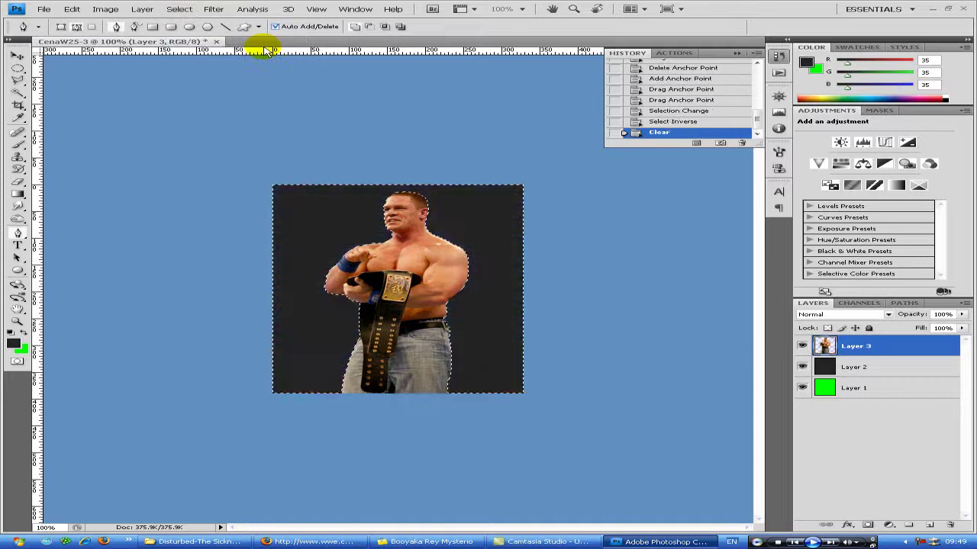
key(ctrl+z)
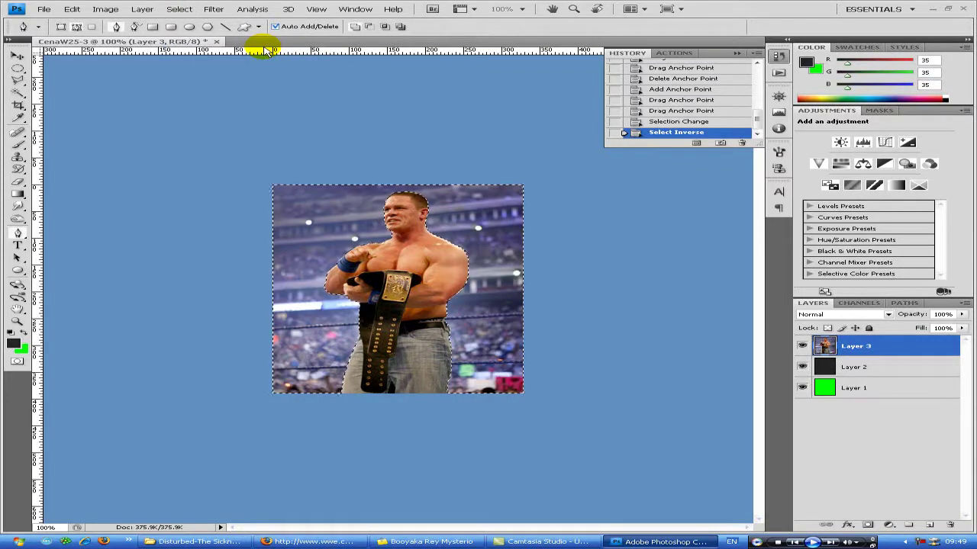
key(ctrl+shift+i)
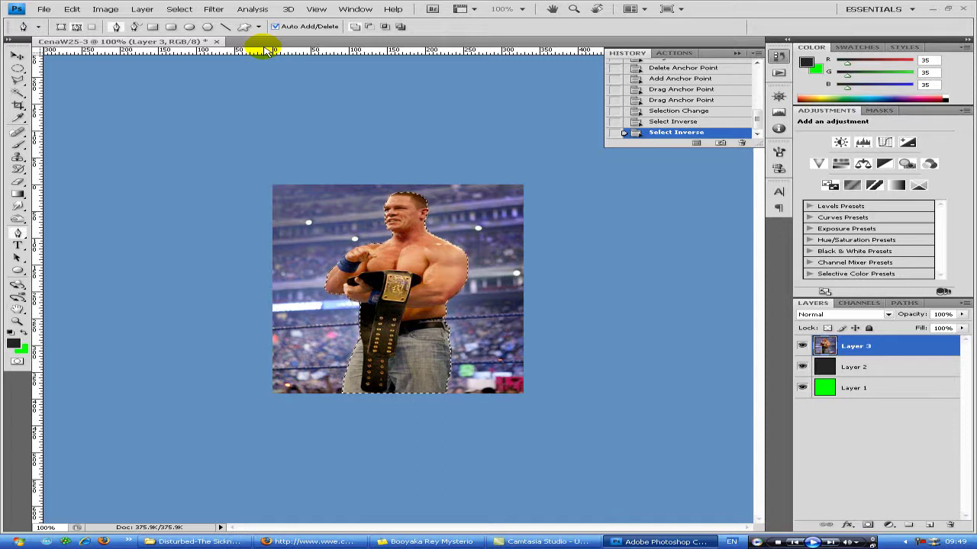
Step: Copy the selected wrestler to a new layer and hide the original photo on Layer 3
key(ctrl+j)
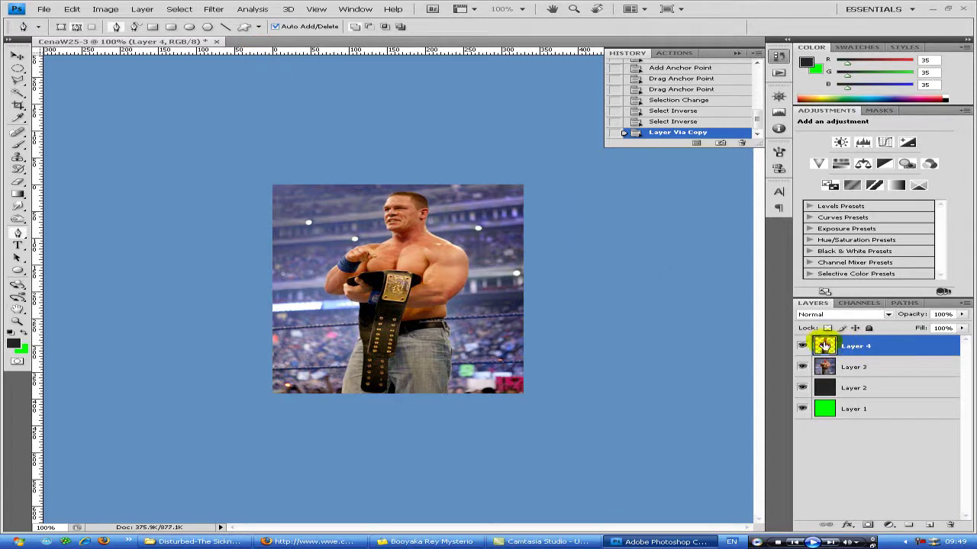
click(802, 367)
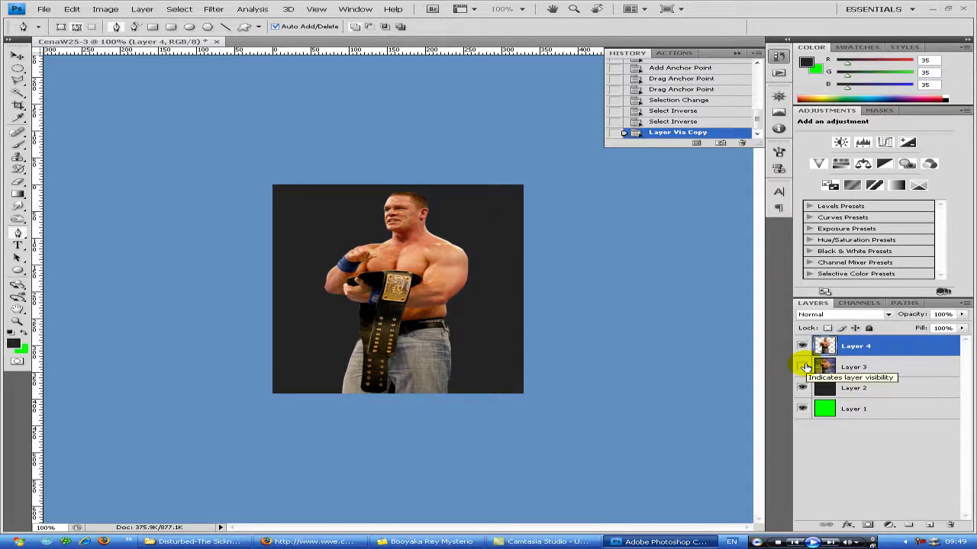
Step: Draw a rough zigzag selection across the wrestler's torso with the Polygonal Lasso tool
click(17, 68)
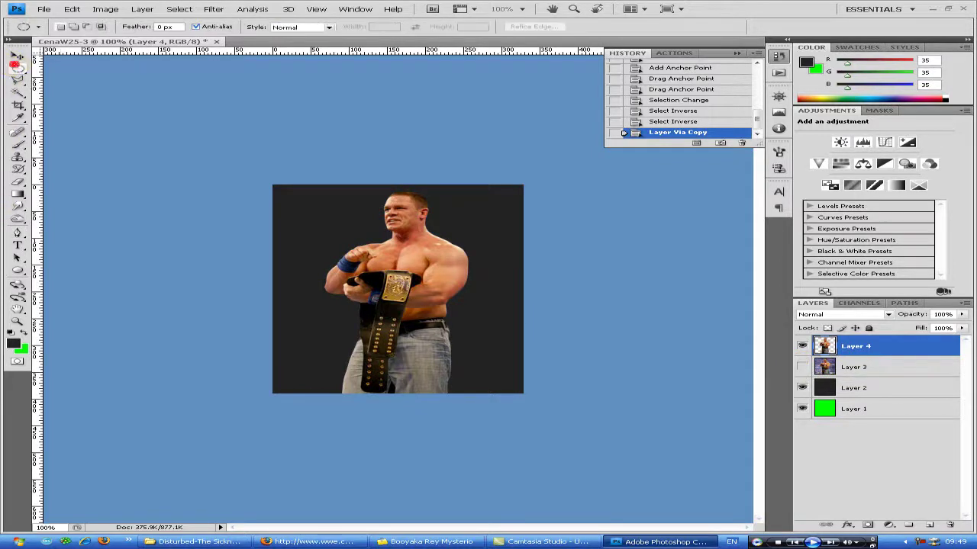
click(18, 81)
click(329, 239)
click(453, 324)
click(289, 331)
click(494, 267)
double_click(333, 218)
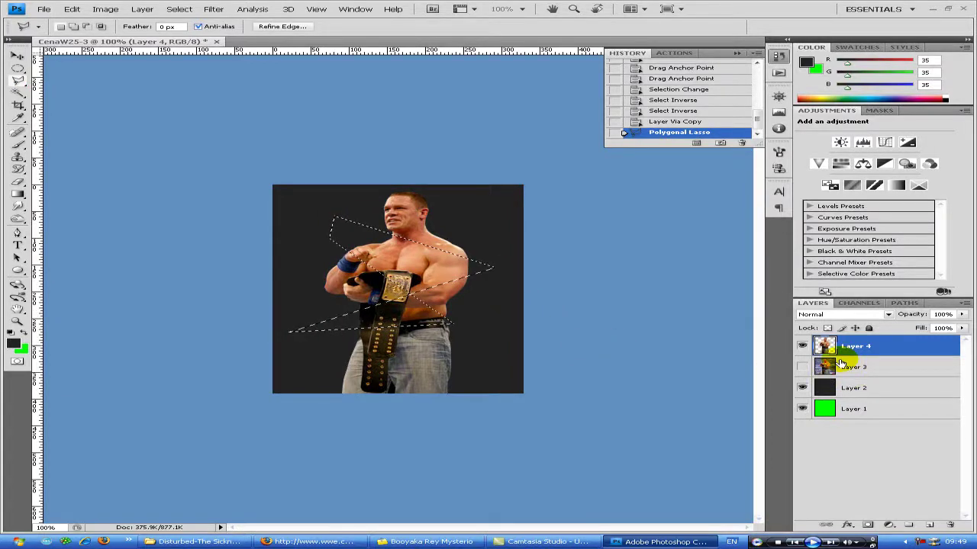
Step: Show Layer 3 in place of Layer 4, copy its lassoed area to a new layer, and hide Layer 3
click(802, 345)
click(802, 367)
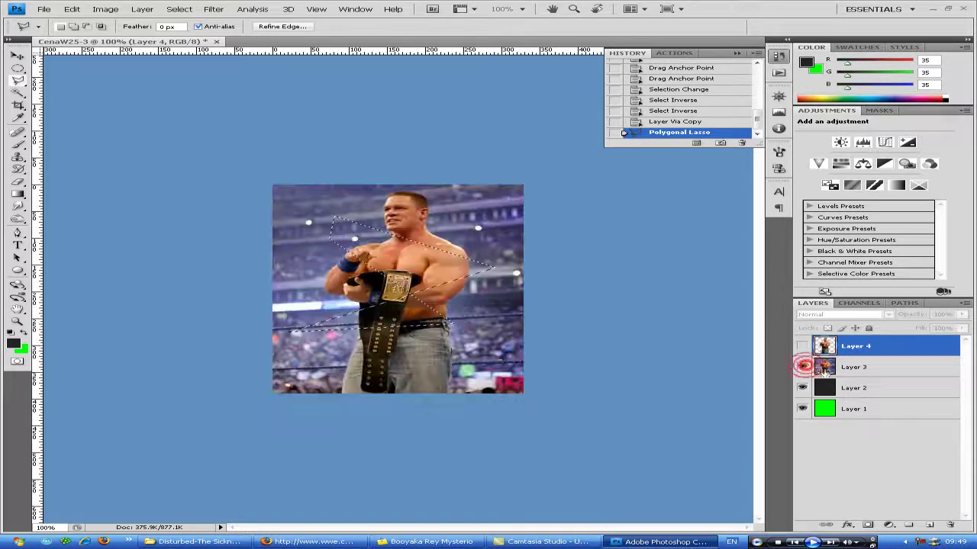
click(855, 367)
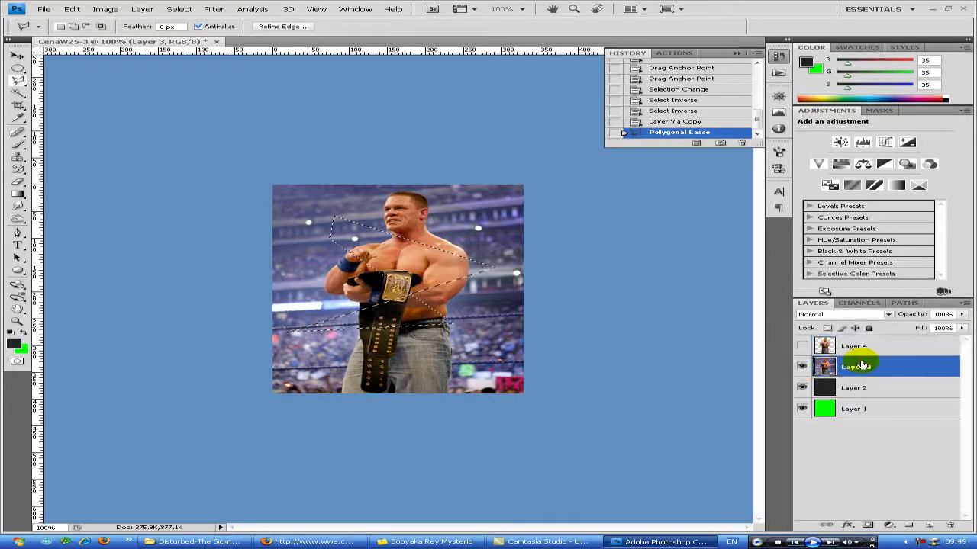
key(ctrl+j)
click(802, 387)
click(802, 387)
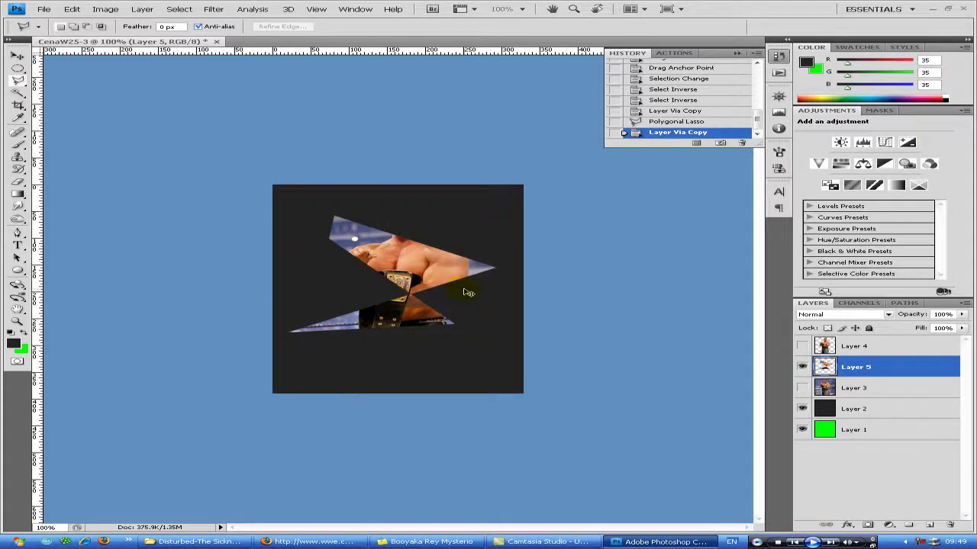
Step: Undo the copy of the lassoed area, deselect, and show Layer 4 in place of Layer 3
key(ctrl+z)
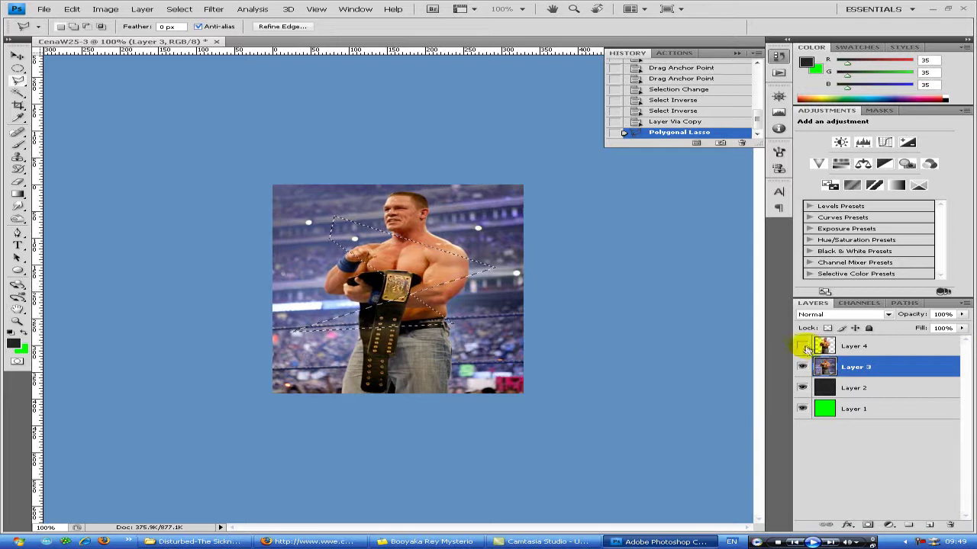
key(ctrl+d)
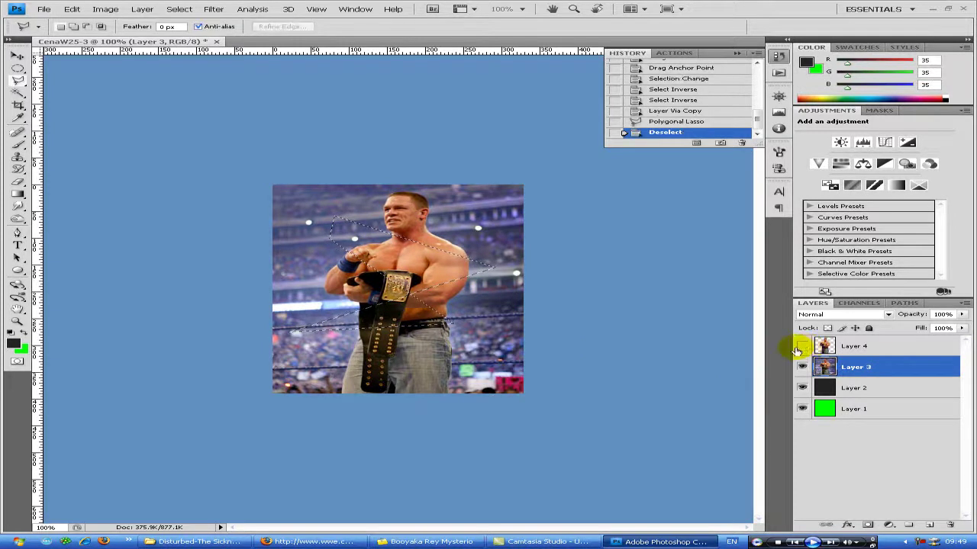
click(802, 345)
click(801, 367)
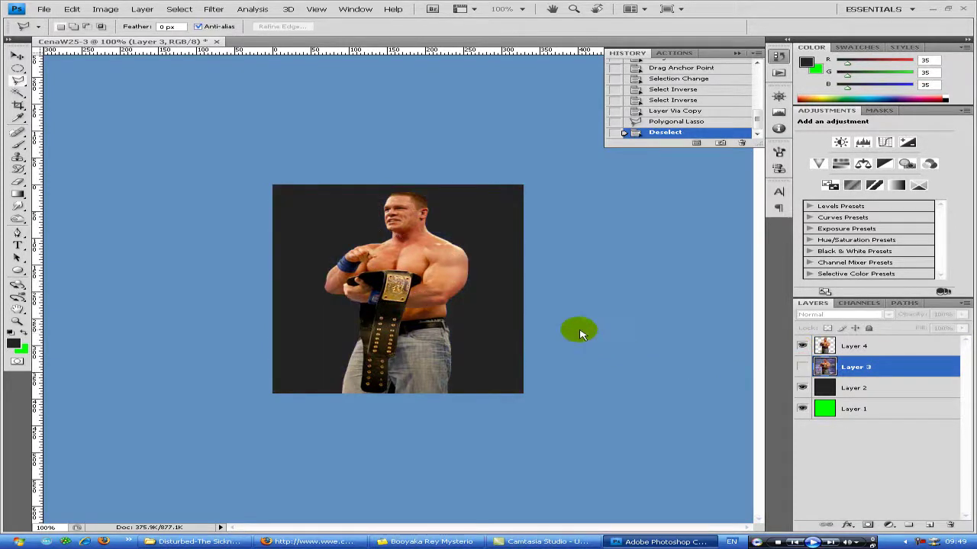
Step: Examine the cutout's edges around the head and shoulders up close against the dark backing layer
key(ctrl+plus)
key(ctrl+plus)
key(ctrl+plus)
drag(433, 83, 496, 340)
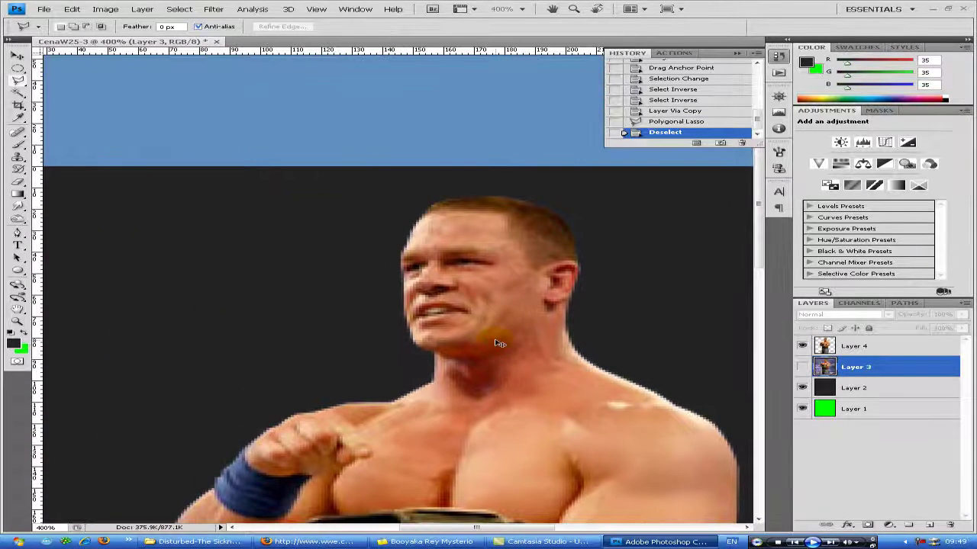
key(ctrl+minus)
key(ctrl+minus)
key(ctrl+minus)
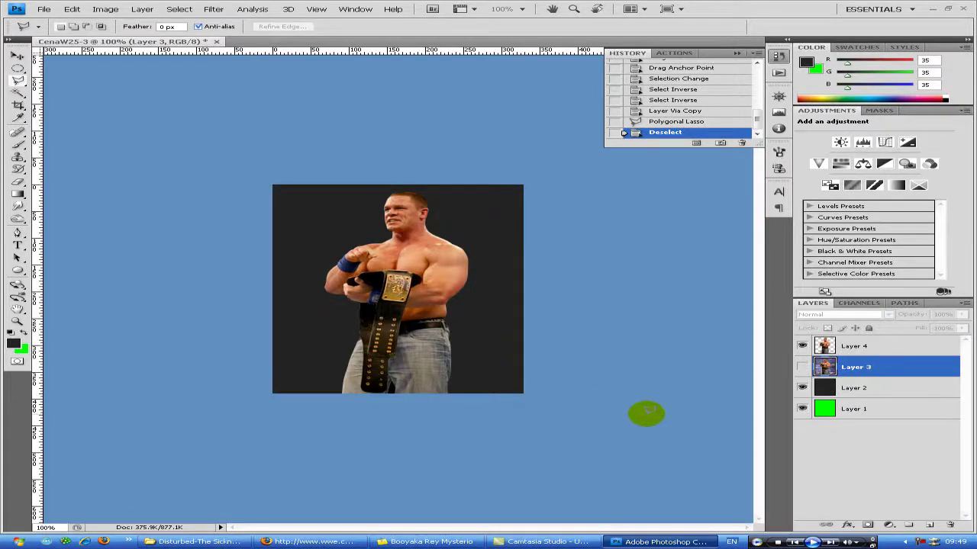
Step: Hide the dark Layer 2 and the green Layer 1 to leave the wrestler on transparency
click(802, 388)
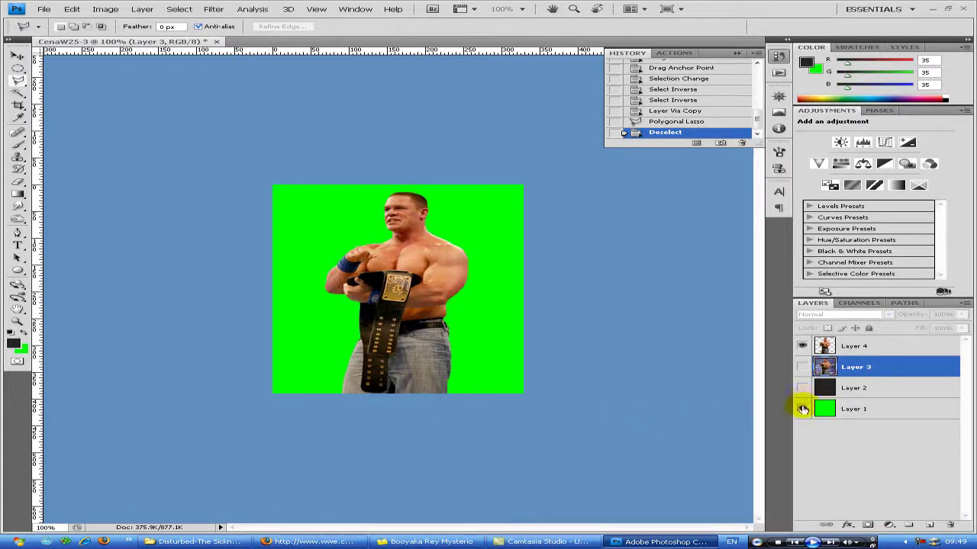
click(802, 409)
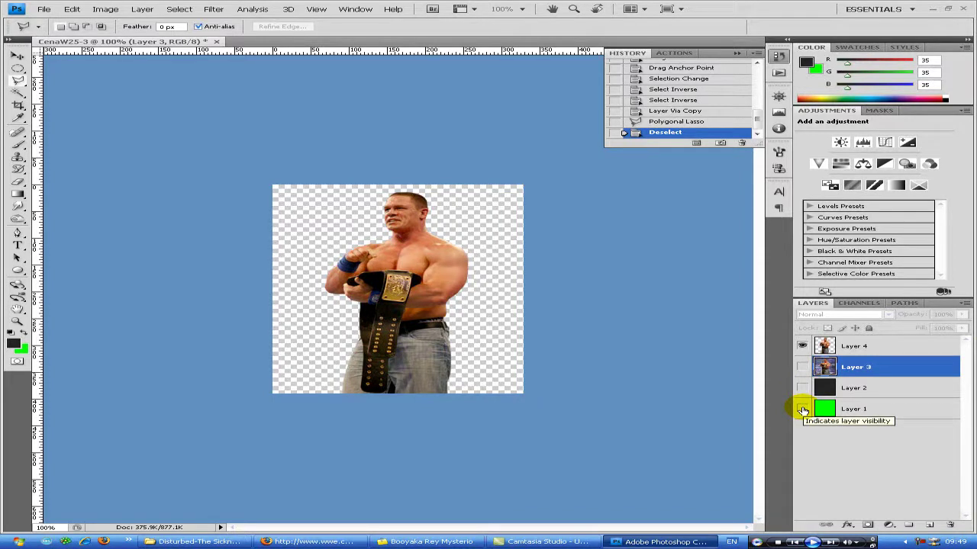
click(309, 541)
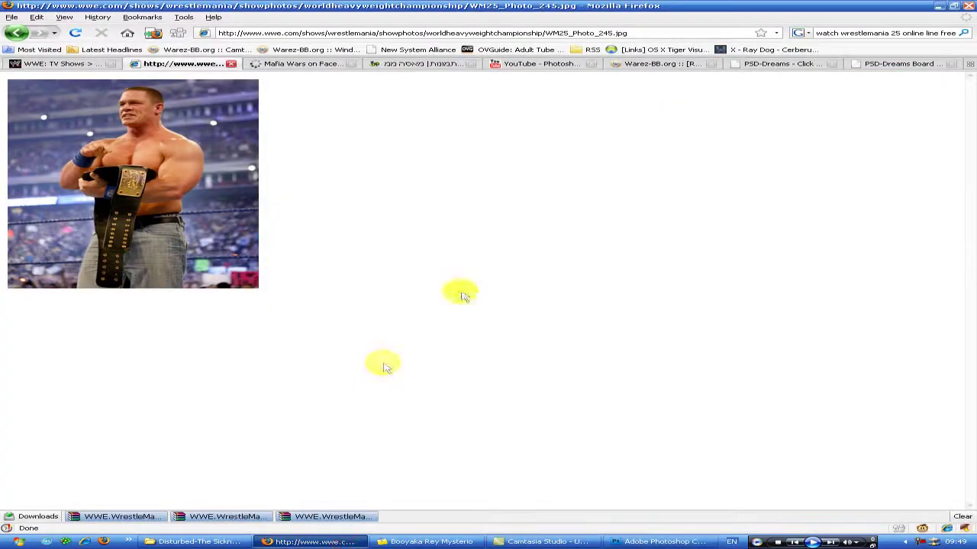
key(ctrl+t)
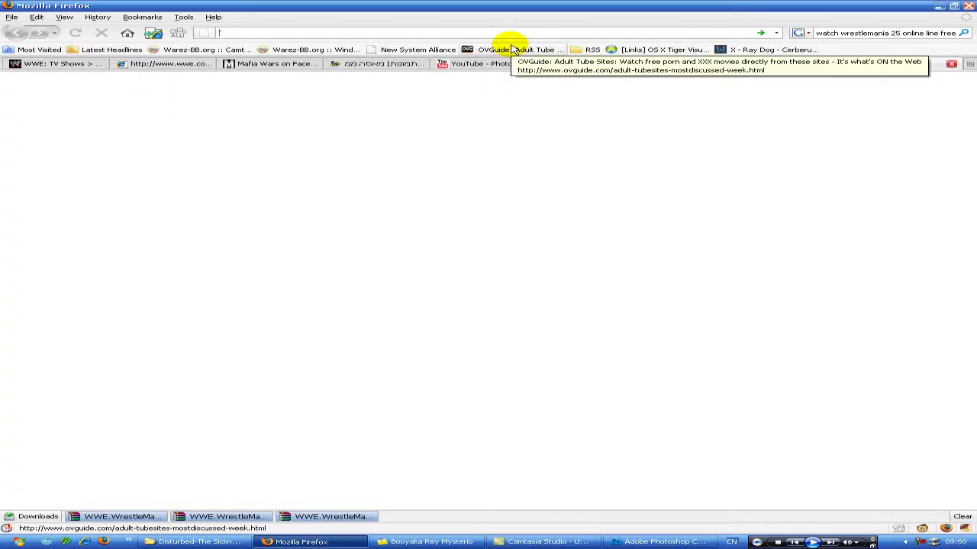
text(tp://www.)
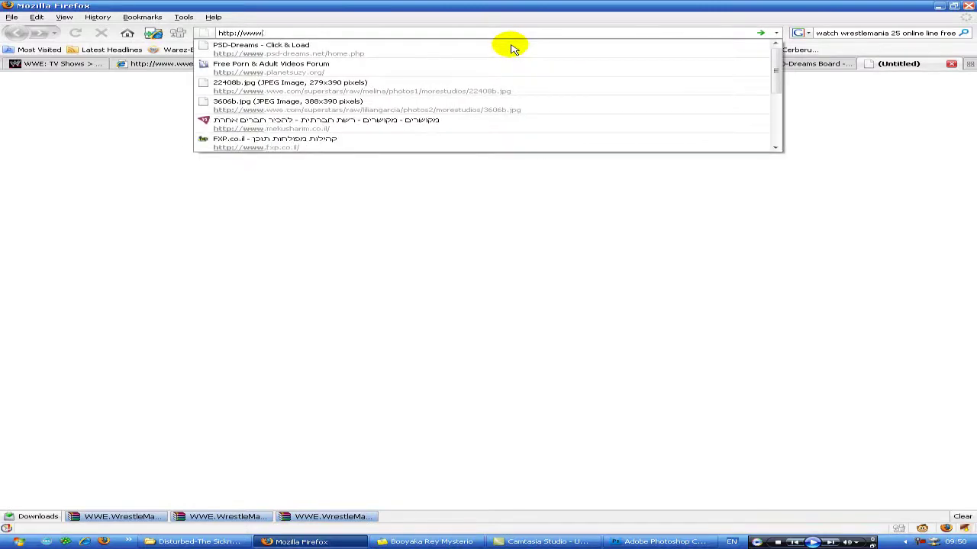
text(p)
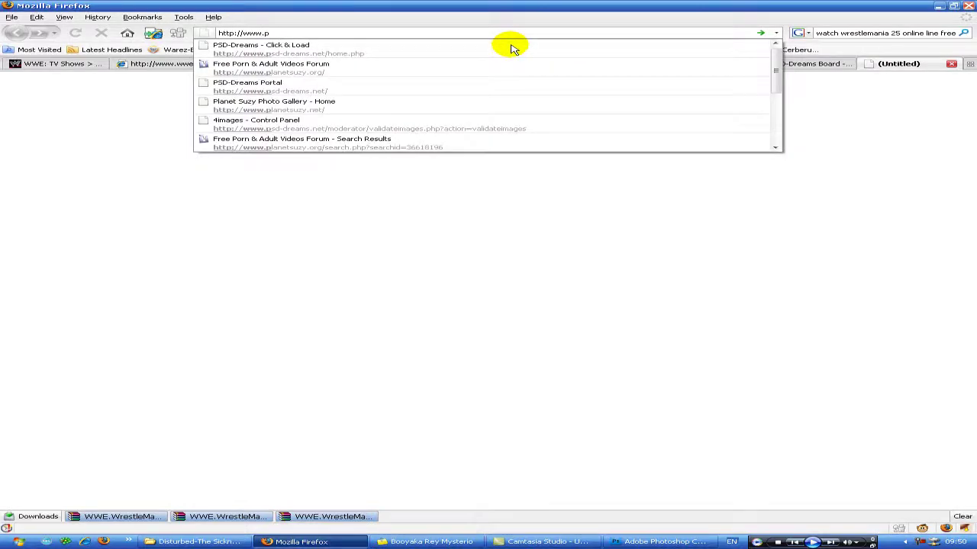
text(sd-dreams.ne)
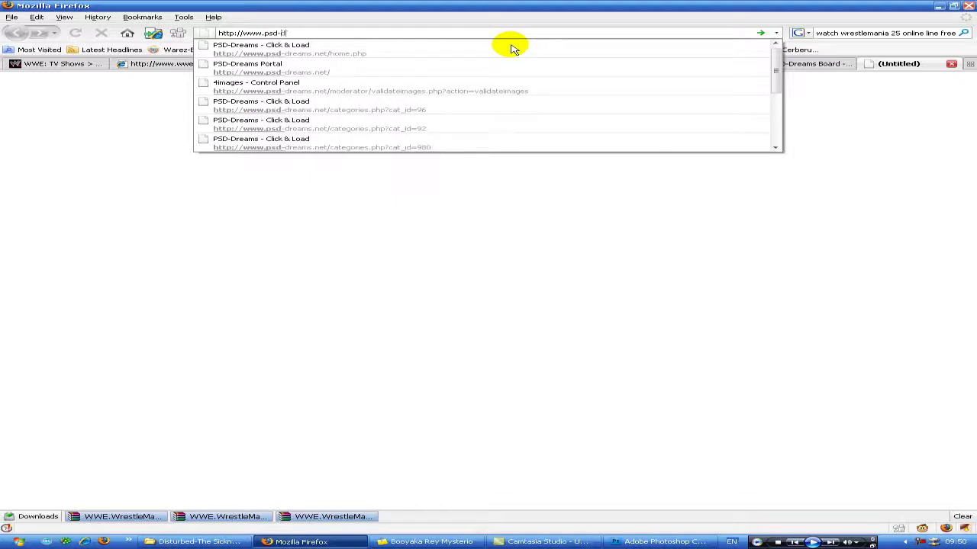
text(t)
key(Return)
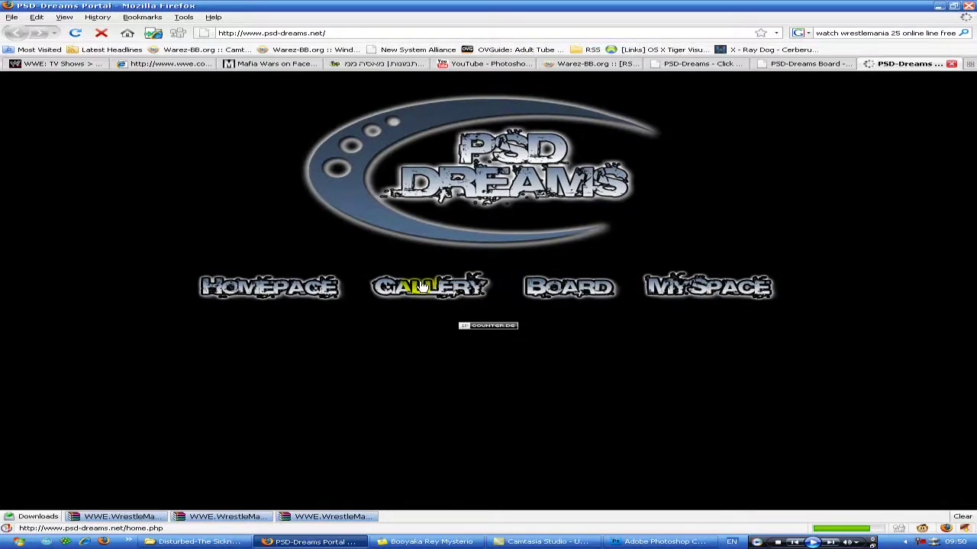
Step: Open the PSD-Dreams gallery and look through its categories, new renders and chat
click(418, 286)
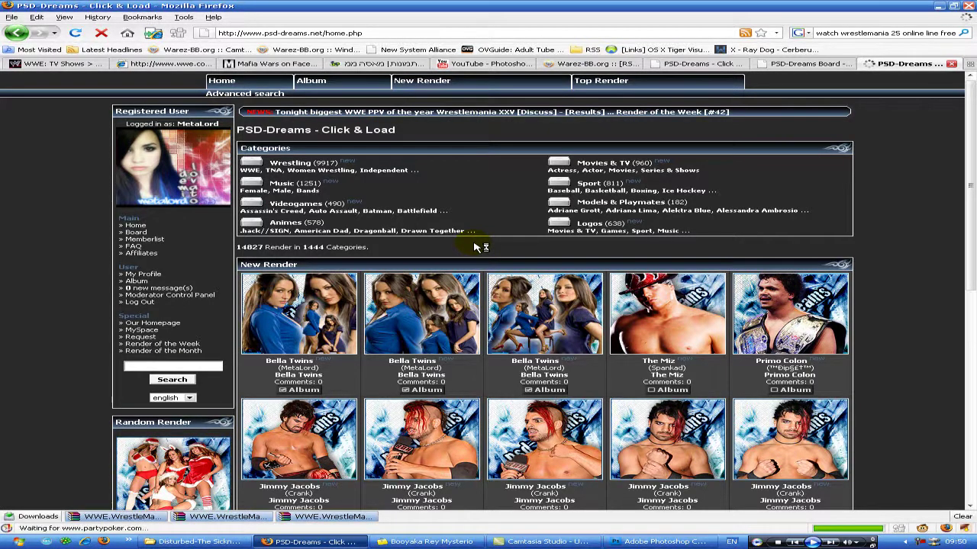
scroll(476, 248, down, 10)
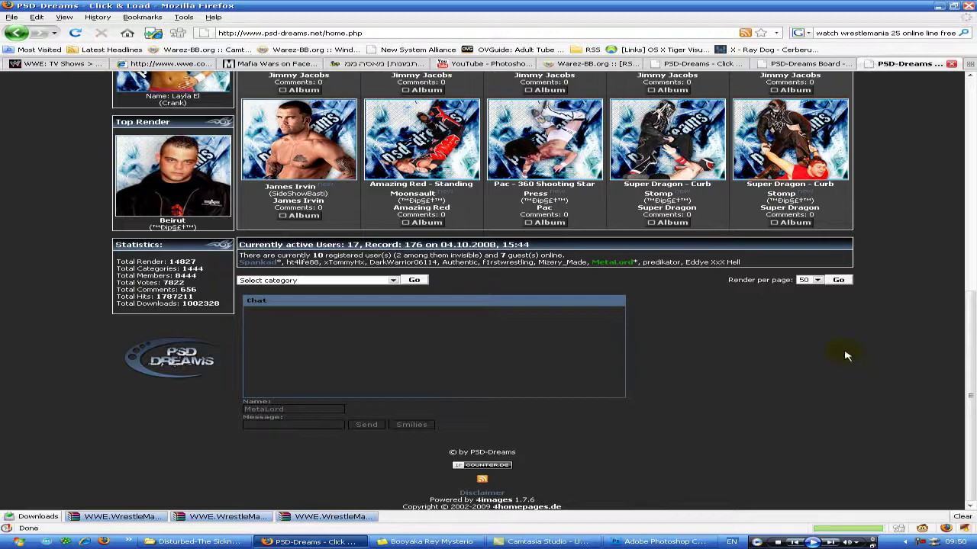
scroll(725, 306, up, 10)
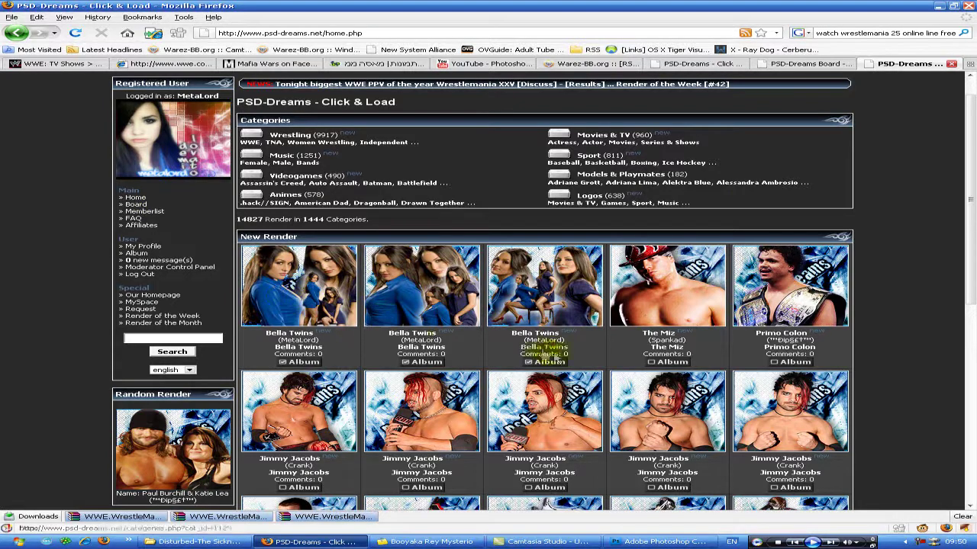
scroll(544, 355, down, 10)
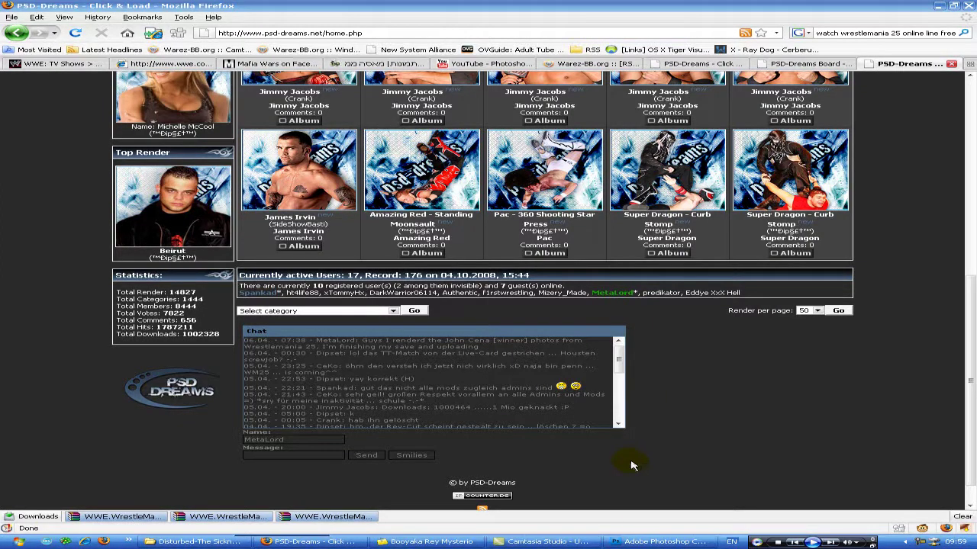
Step: Switch back to Photoshop, try PNG-24 for the web export, set the format to PNG-8, and keep the settings without saving a file
click(640, 543)
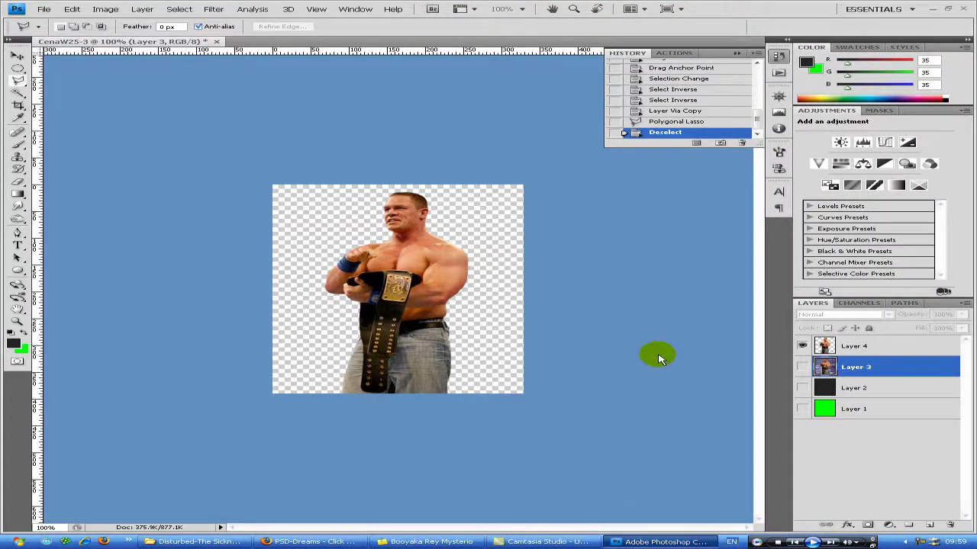
click(43, 9)
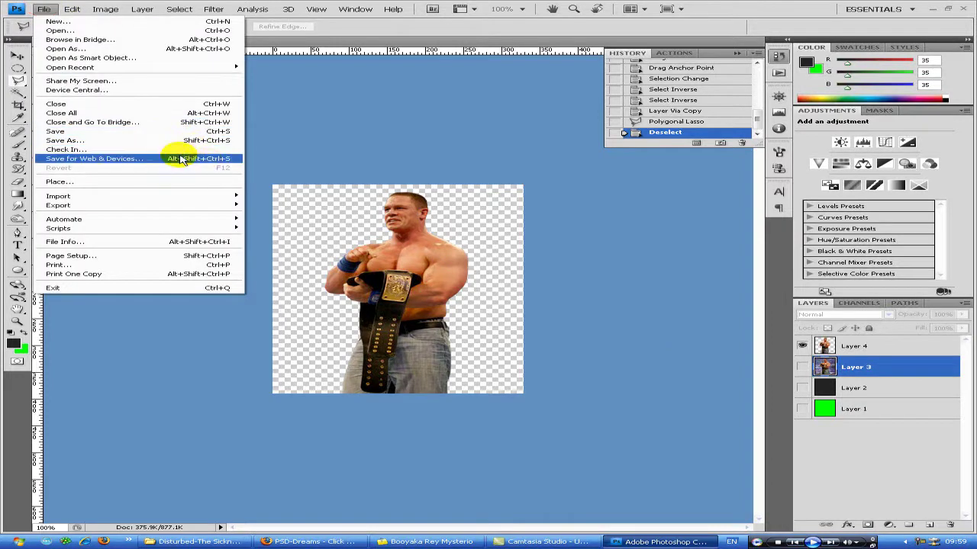
click(181, 158)
click(580, 152)
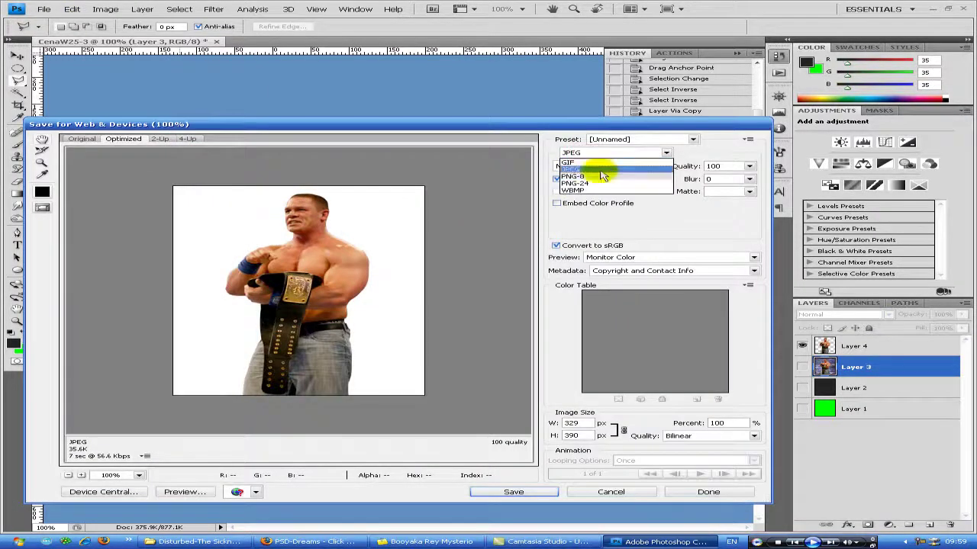
click(607, 183)
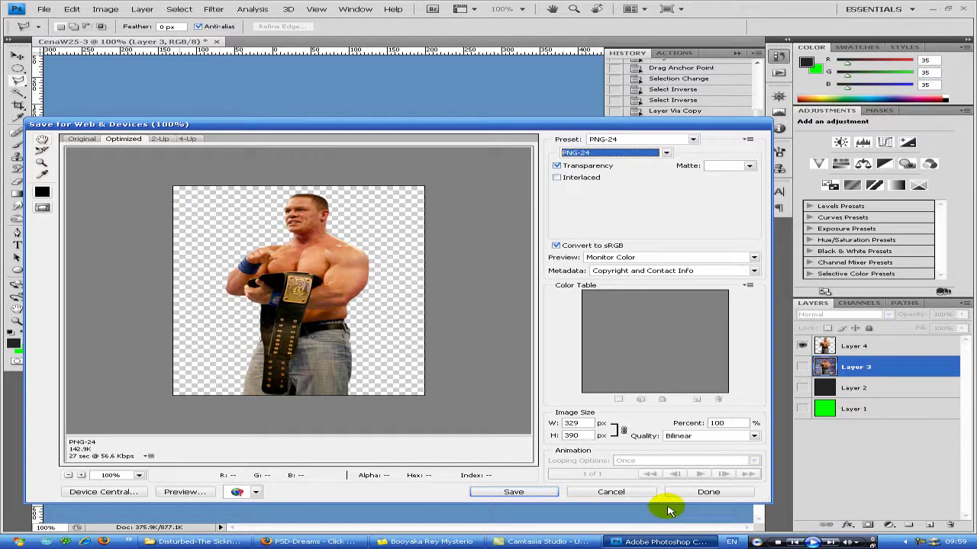
key(Up)
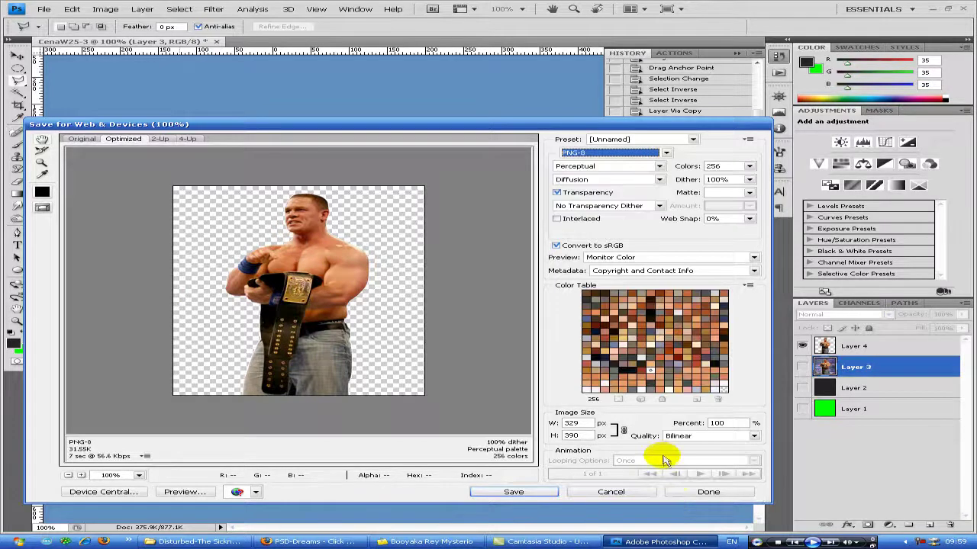
click(687, 493)
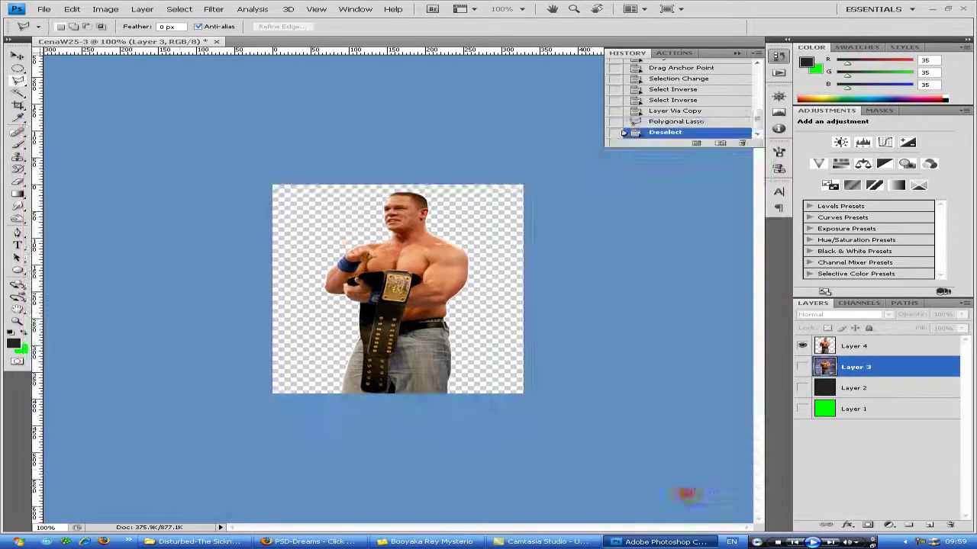